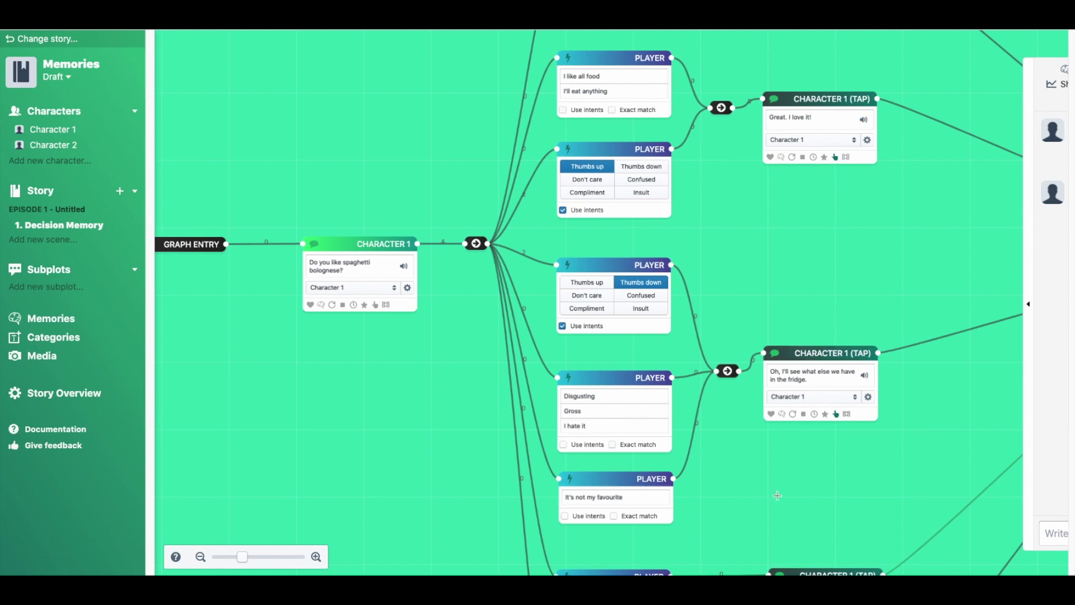
Step: Examine the player reply branches of the "Do you like spaghetti bolognese?" question, including the veggie and Wildcard paths leading to "I'm starving."
{"action": "left_click_drag", "start_coordinate": [763, 463], "coordinate": [690, 169]}
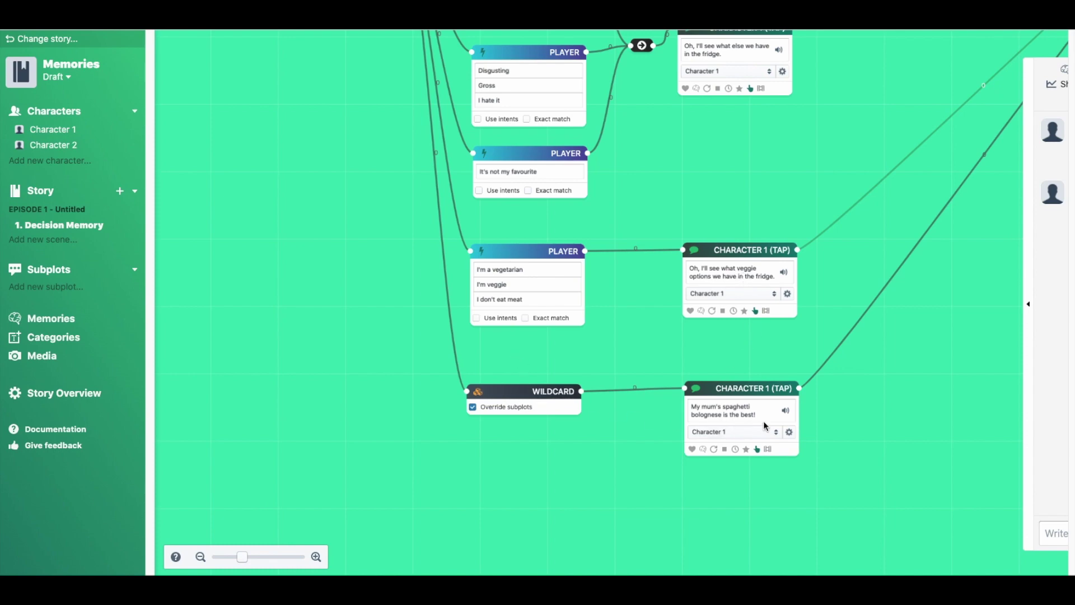
{"action": "left_click_drag", "start_coordinate": [660, 163], "coordinate": [593, 371]}
{"action": "scroll", "coordinate": [588, 371], "scroll_direction": "down", "scroll_amount": 5}
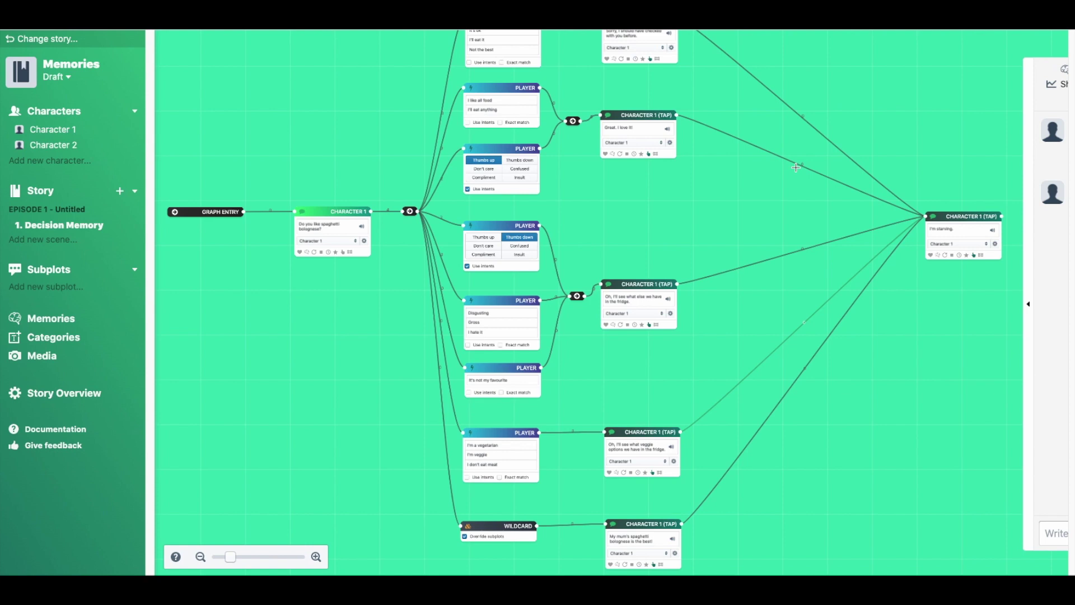
{"action": "scroll", "coordinate": [756, 220], "scroll_direction": "up", "scroll_amount": 3}
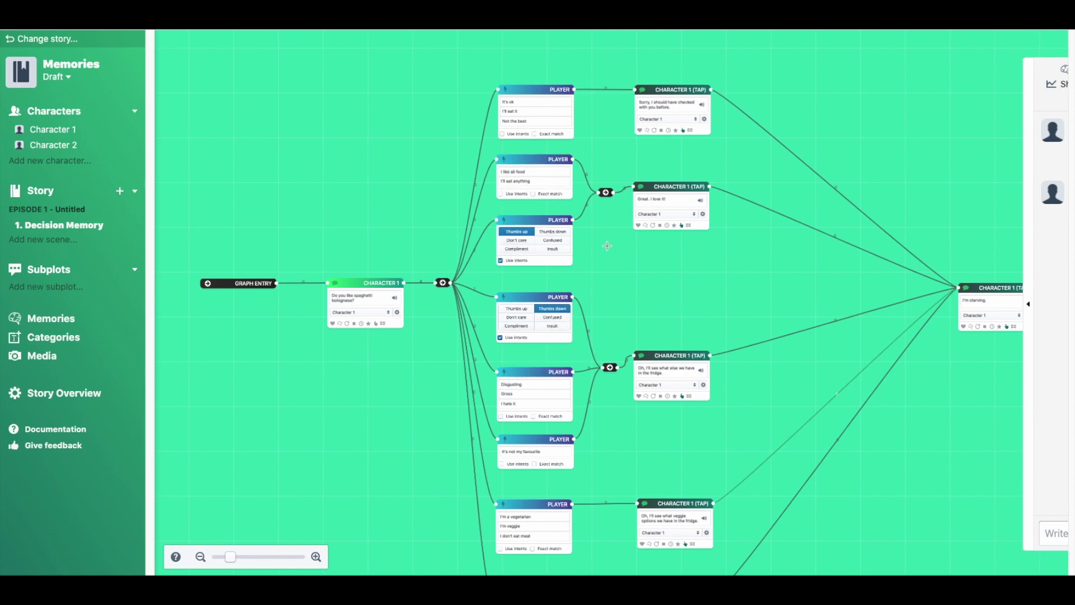
{"action": "scroll", "coordinate": [607, 245], "scroll_direction": "up", "scroll_amount": 3}
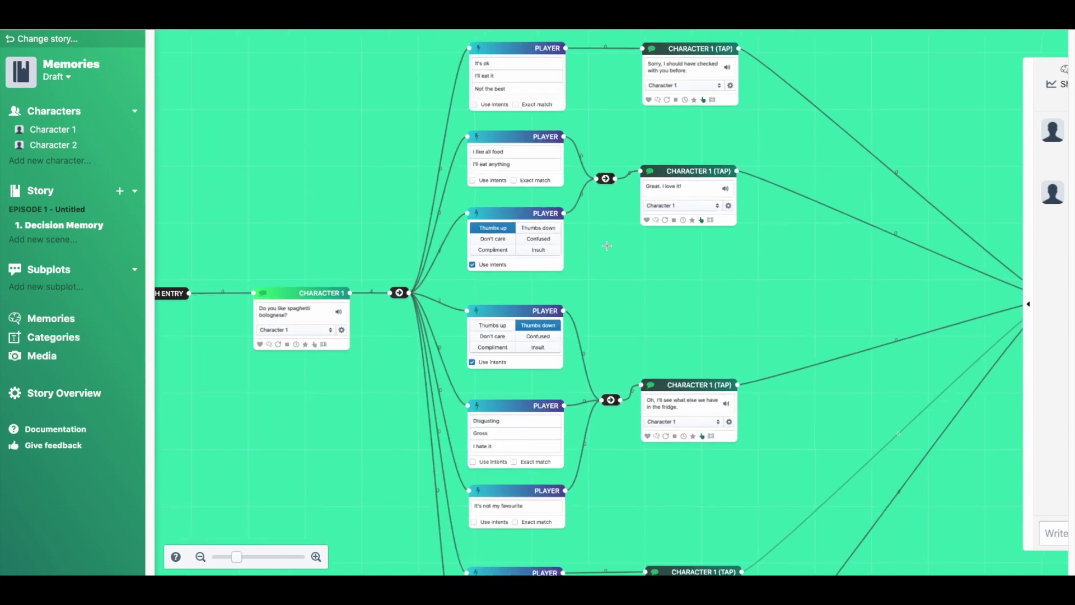
{"action": "scroll", "coordinate": [845, 224], "scroll_direction": "up", "scroll_amount": 3}
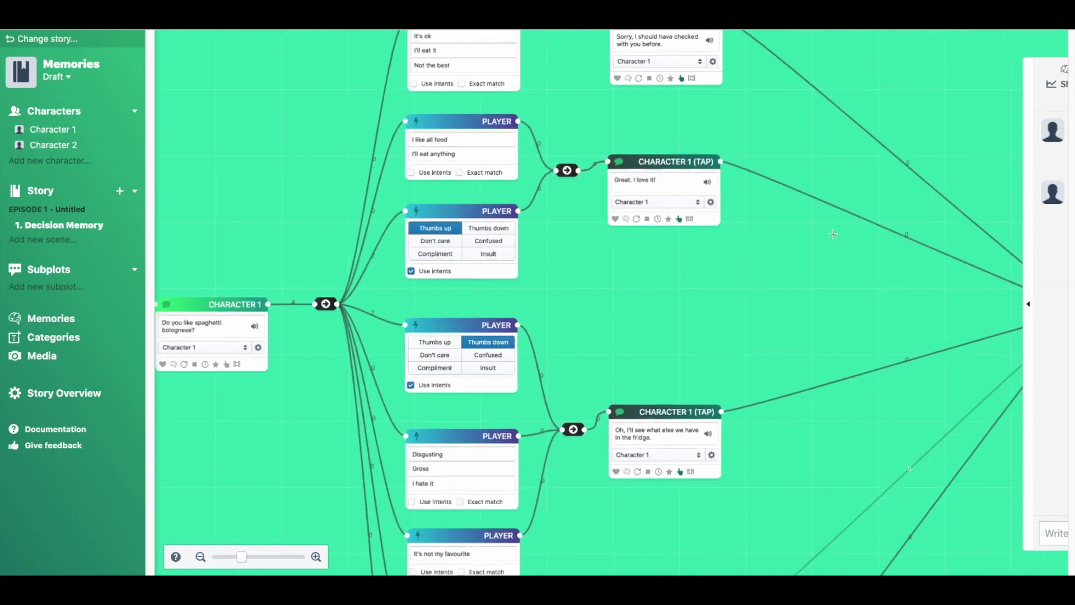
Step: Add a Memory node between the "Great. I love it!" reply and the "I'm starving." node
{"action": "scroll", "coordinate": [833, 234], "scroll_direction": "up", "scroll_amount": 4}
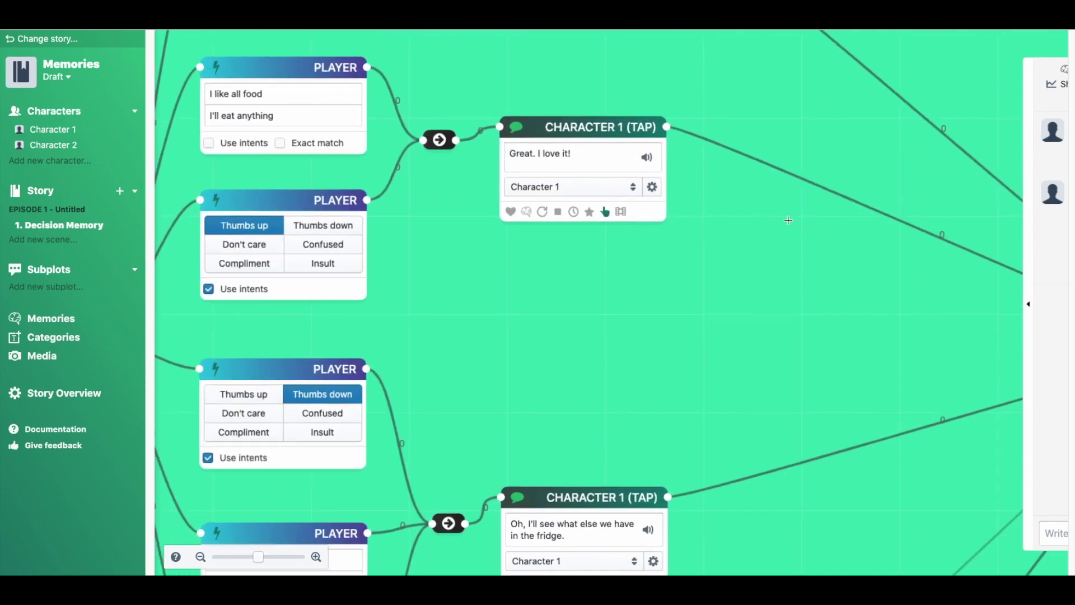
{"action": "double_click", "coordinate": [771, 214]}
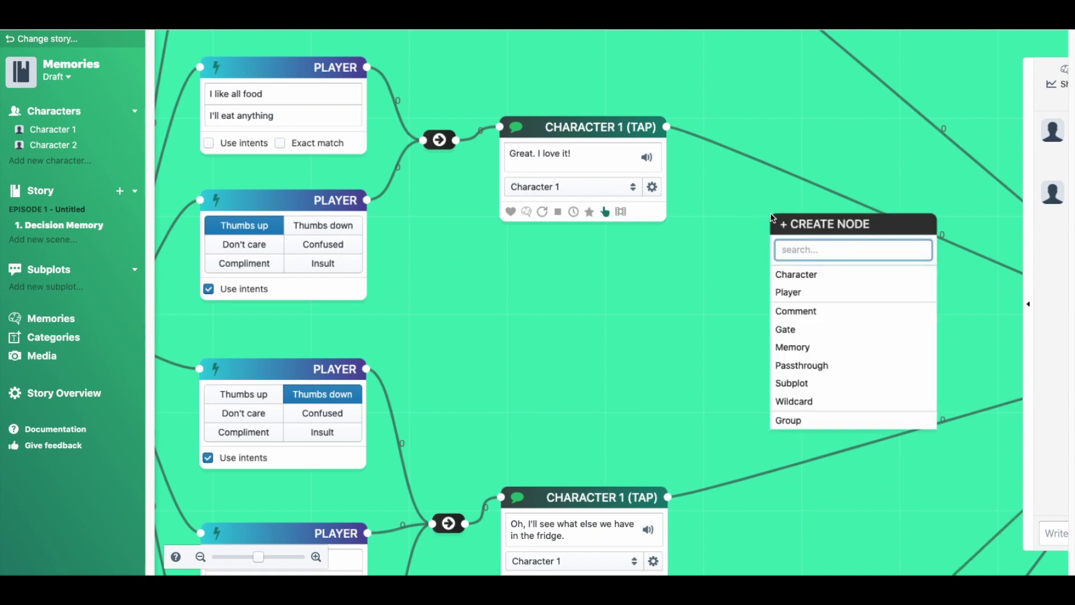
{"action": "left_click", "coordinate": [842, 348]}
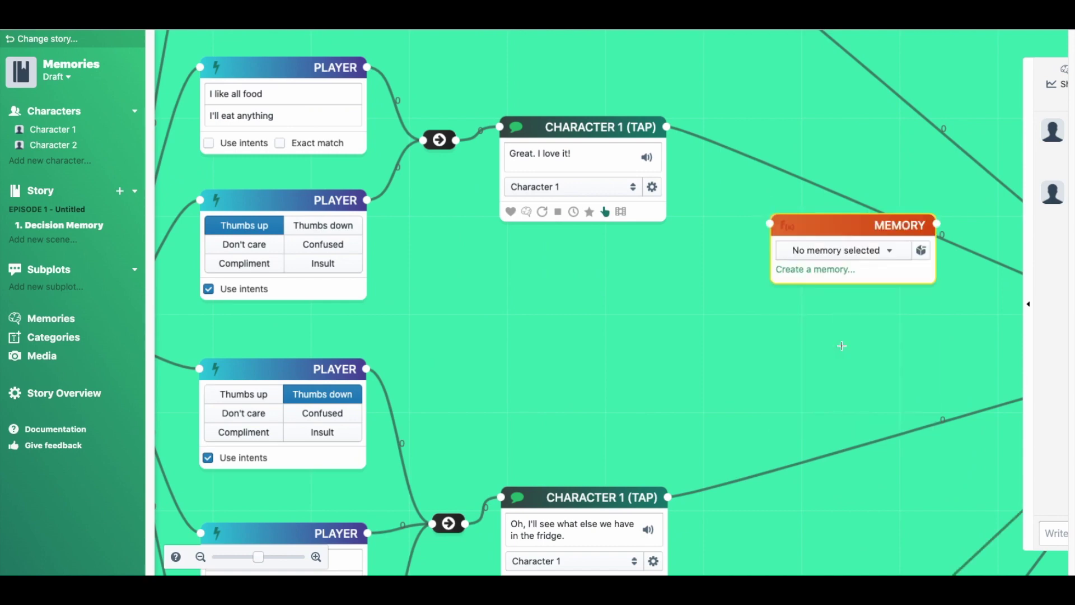
Step: Start a new memory for a player decision, with the options "Player does not like bolognese" and "Player does like bolognese"
{"action": "left_click", "coordinate": [823, 272]}
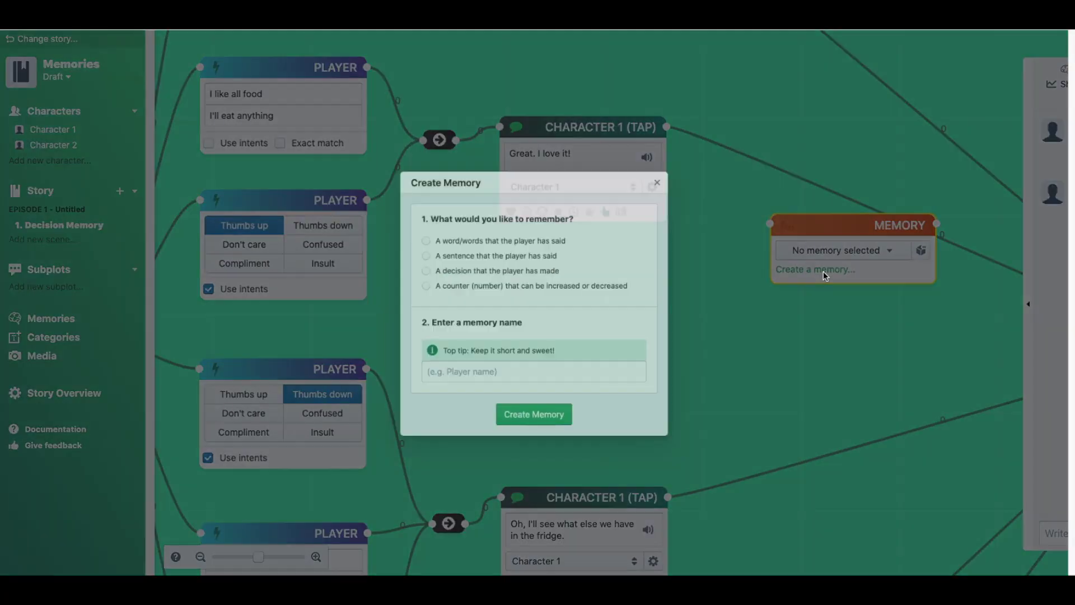
{"action": "left_click", "coordinate": [482, 267]}
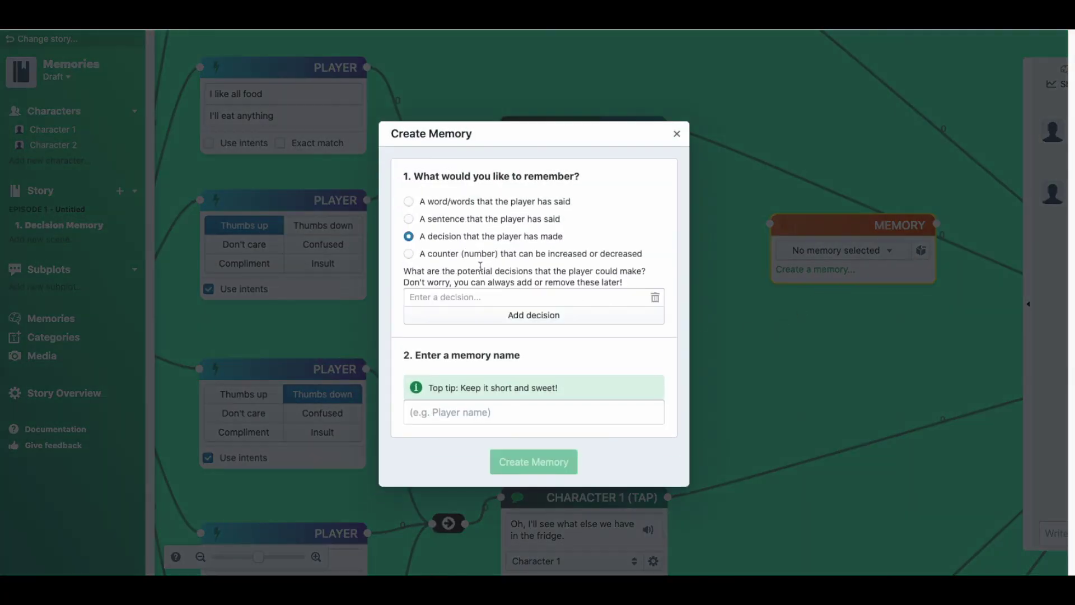
{"action": "left_click", "coordinate": [449, 299]}
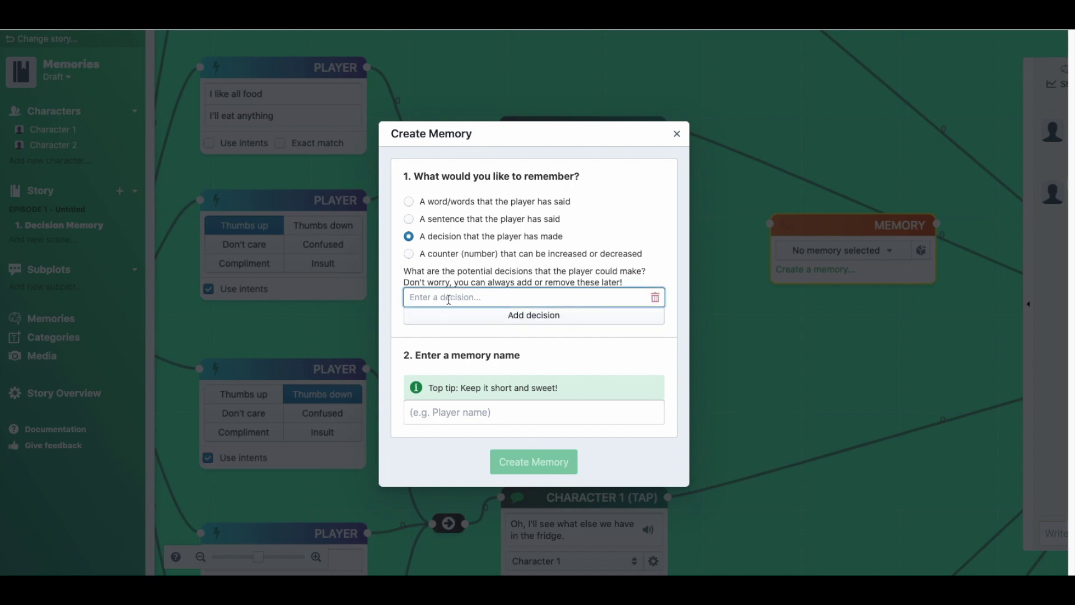
{"action": "type", "text": "Player does not like bolognese"}
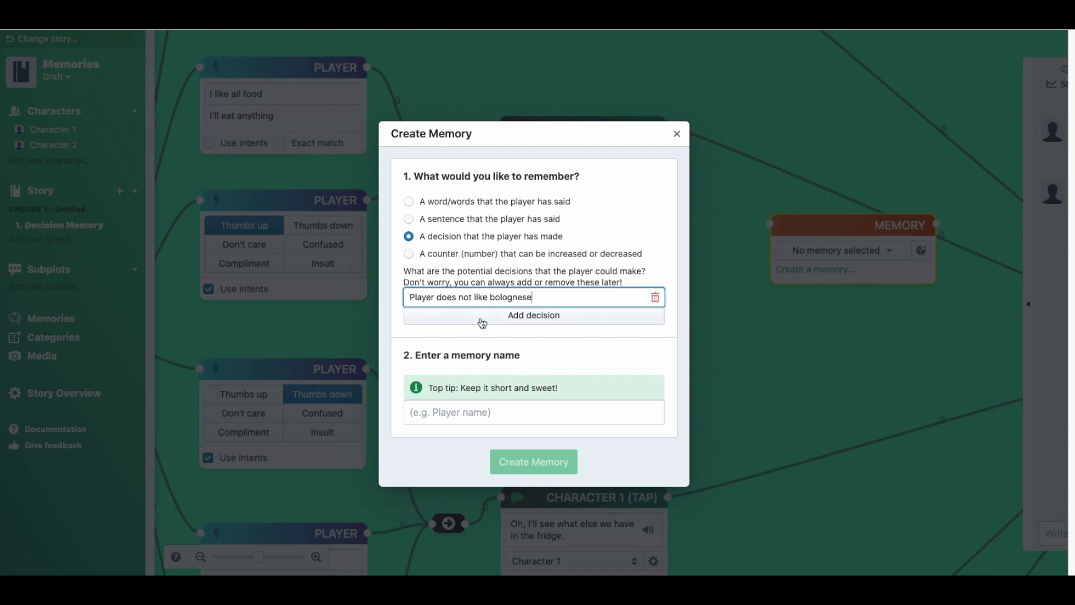
{"action": "left_click", "coordinate": [482, 322]}
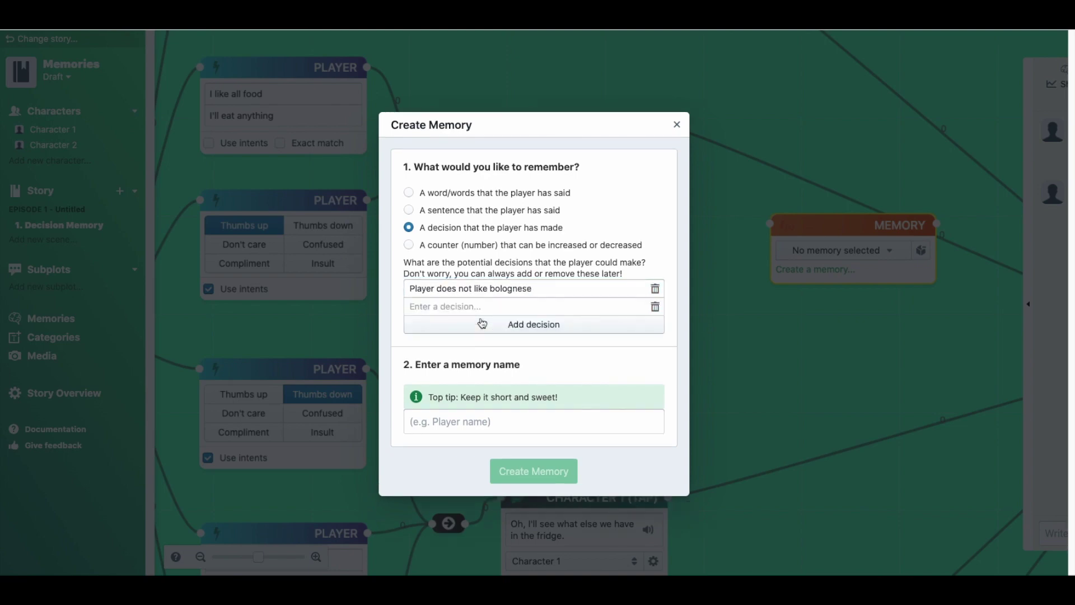
{"action": "left_click", "coordinate": [474, 306]}
{"action": "type", "text": "Pl"}
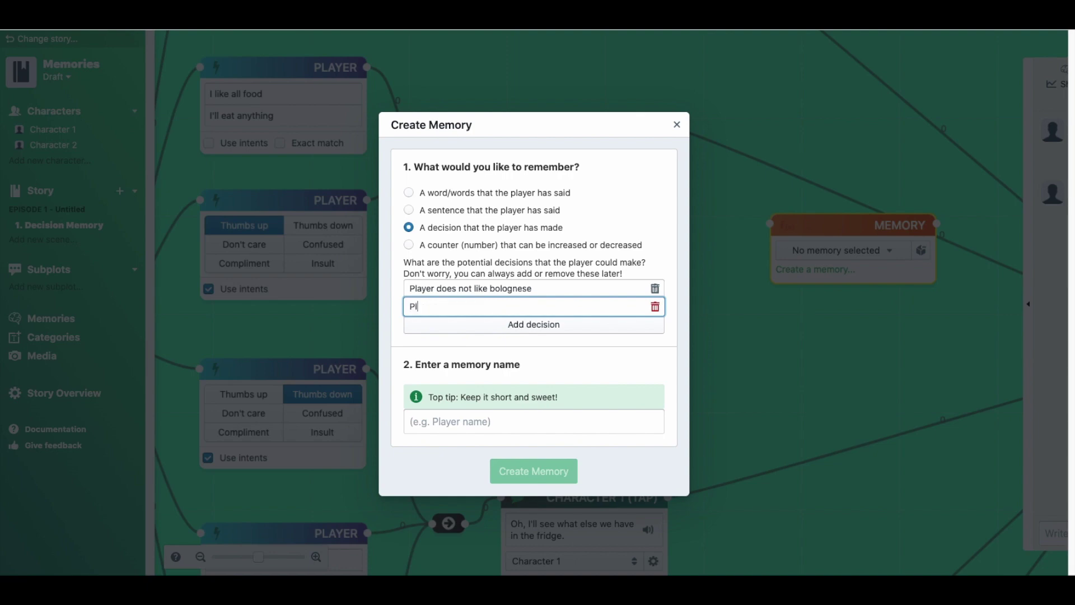
{"action": "type", "text": "ayer does like bolognese"}
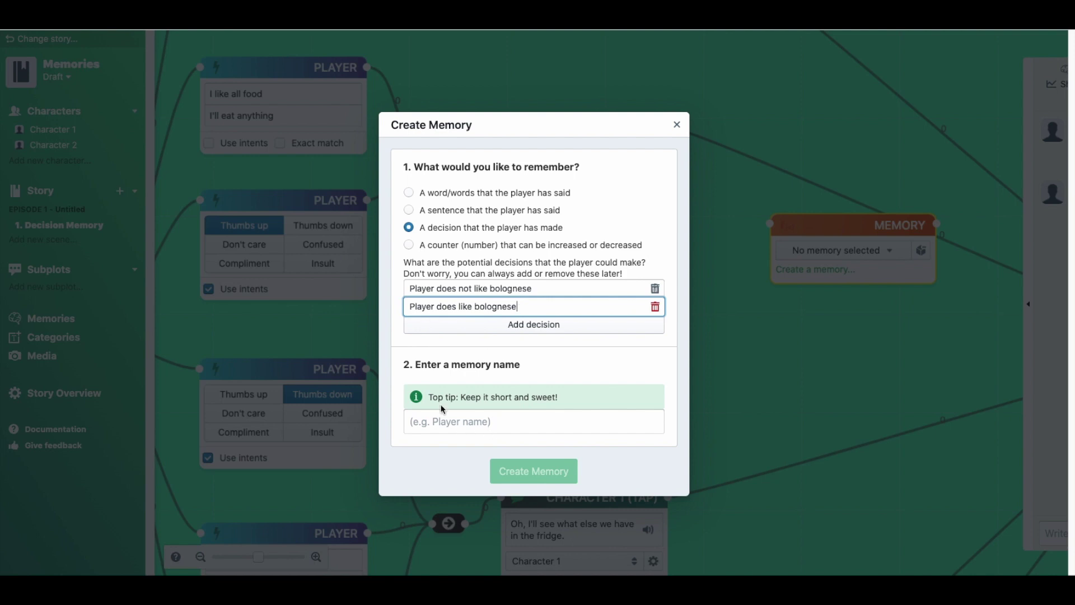
Step: Name the new memory player_bolognese and create it
{"action": "left_click", "coordinate": [440, 421]}
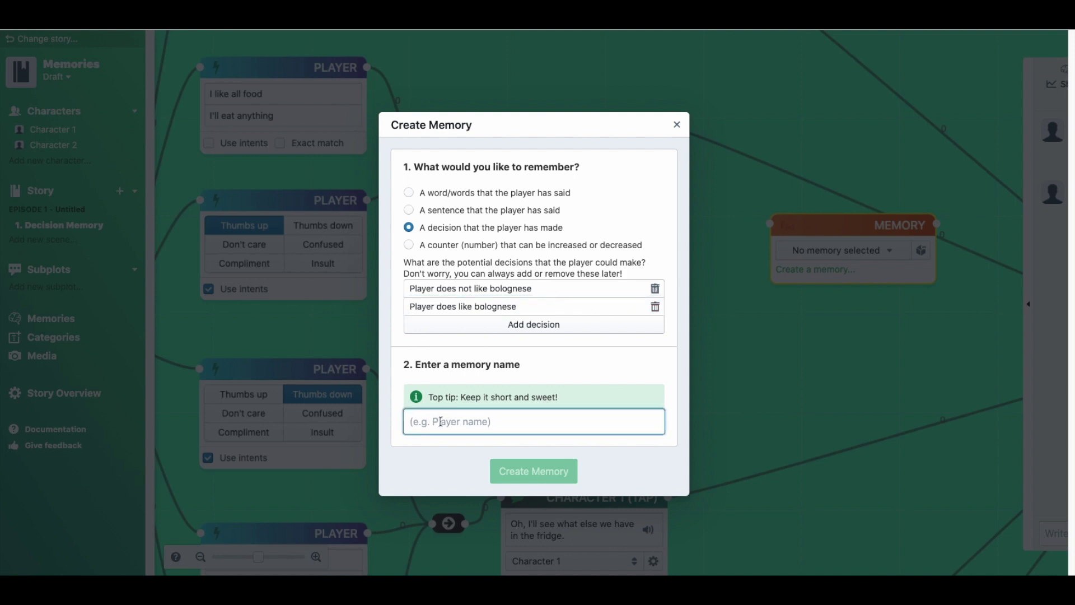
{"action": "type", "text": "player_bolognese"}
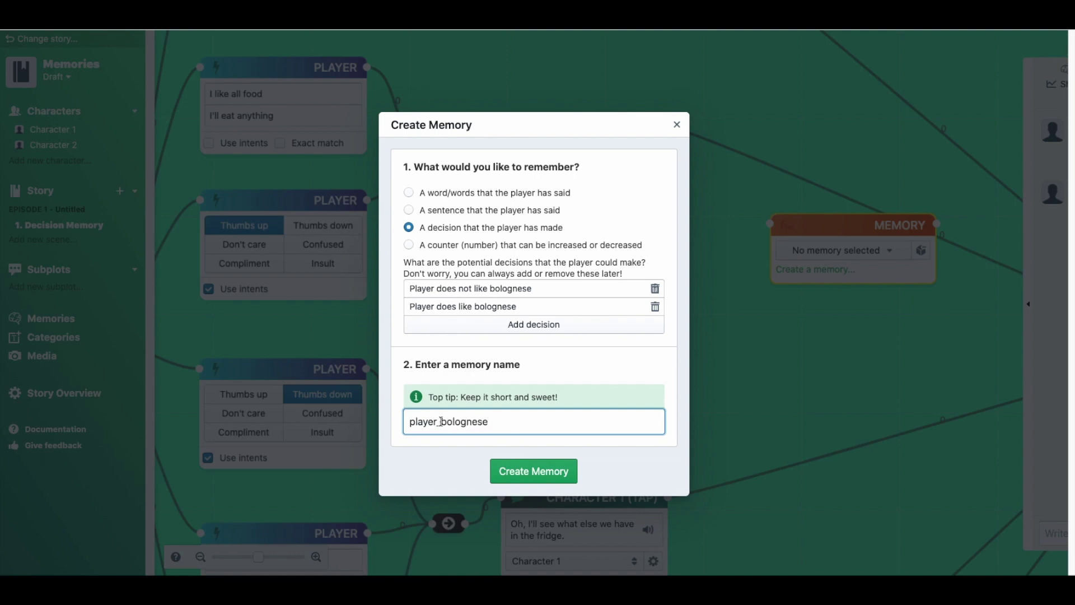
{"action": "left_click", "coordinate": [536, 478]}
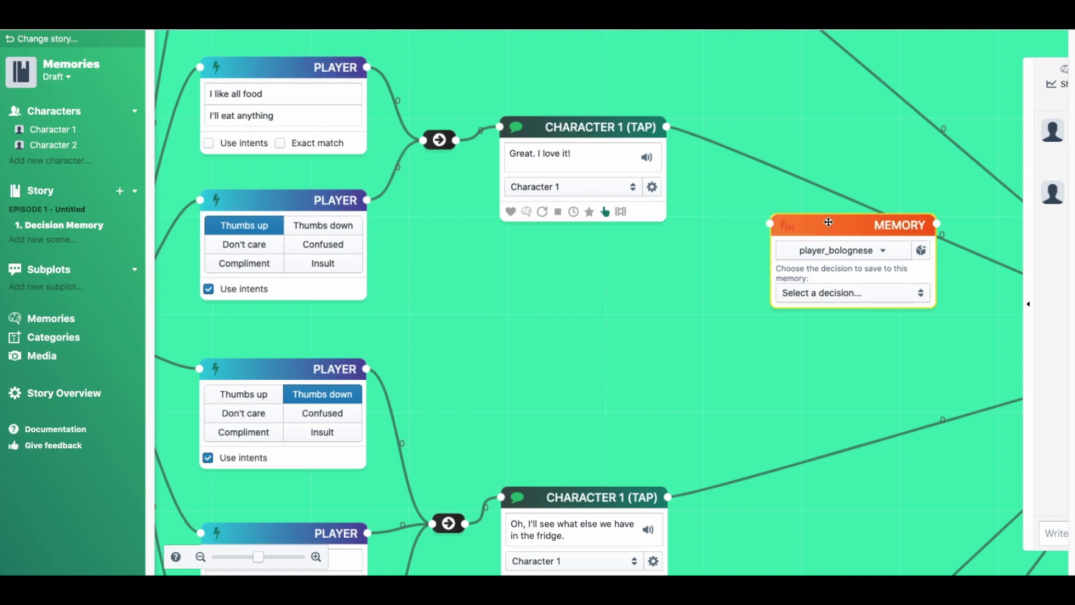
Step: Replace the direct link from "Great. I love it!" to "I'm starving." with one through the Memory node, saving "Player does like bolognese"
{"action": "left_click_drag", "start_coordinate": [806, 207], "coordinate": [427, 281]}
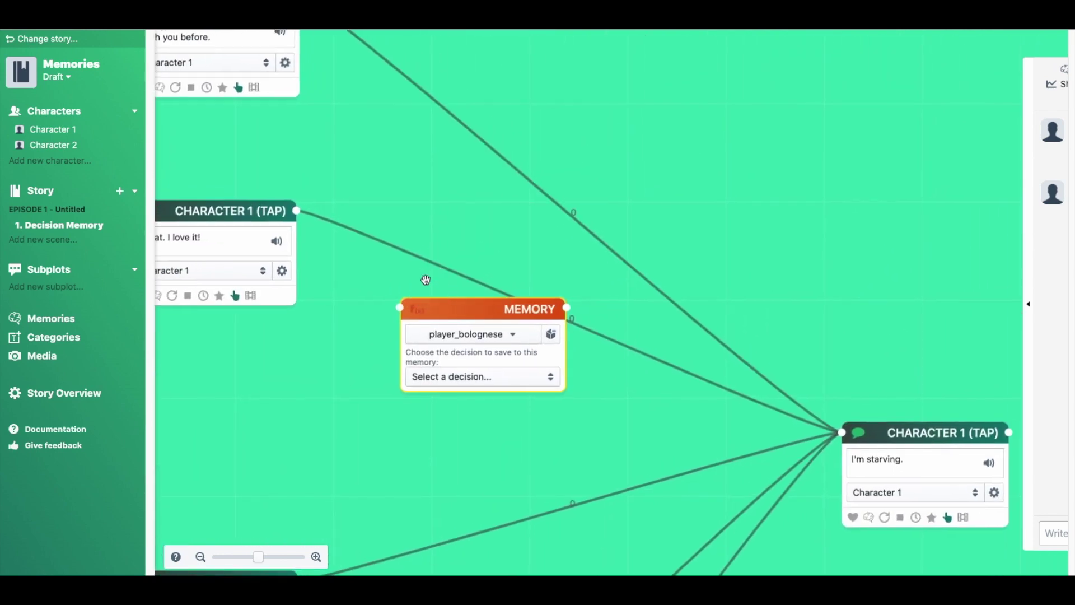
{"action": "mouse_move", "coordinate": [404, 255]}
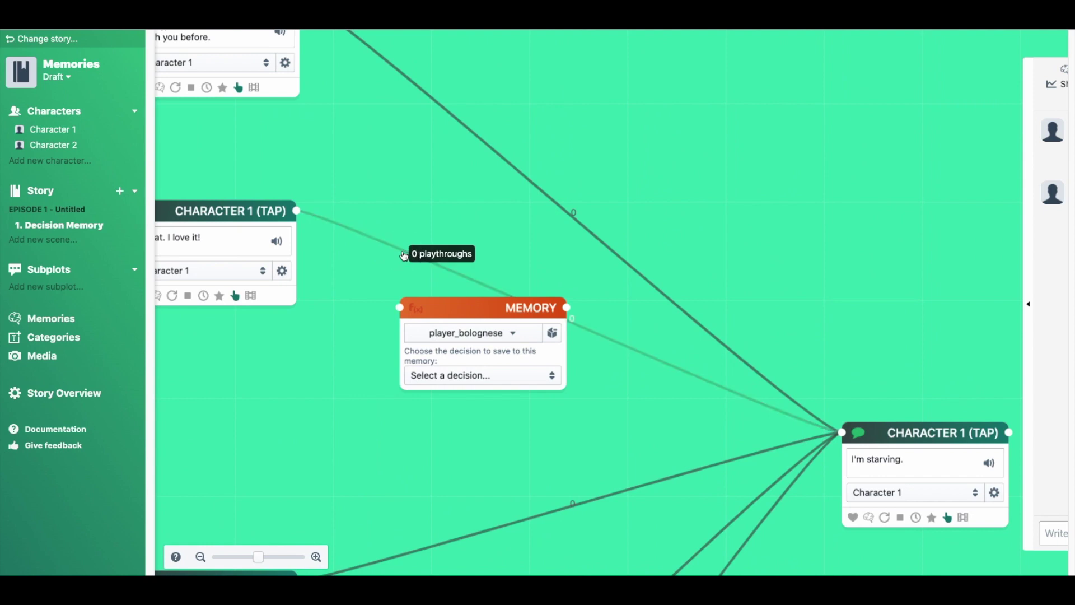
{"action": "left_click", "coordinate": [403, 252]}
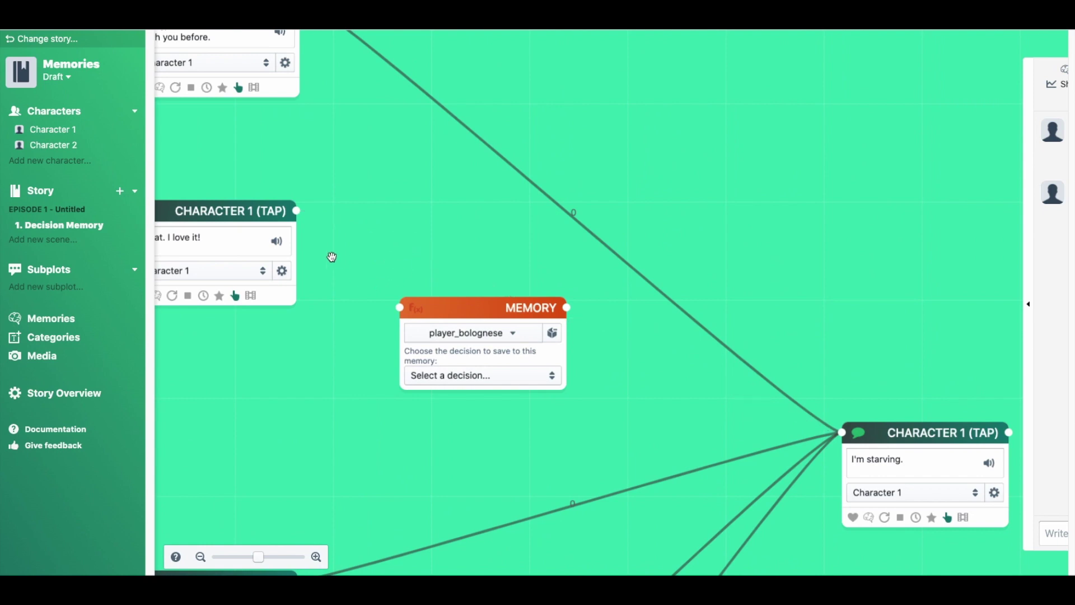
{"action": "left_click_drag", "start_coordinate": [297, 211], "coordinate": [408, 315]}
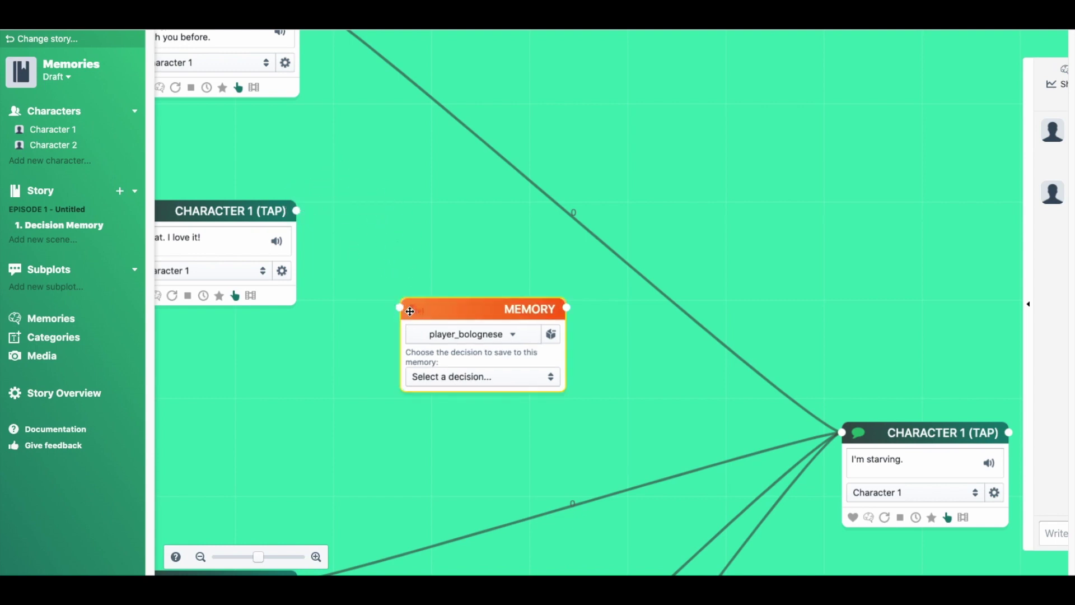
{"action": "left_click_drag", "start_coordinate": [566, 308], "coordinate": [846, 436]}
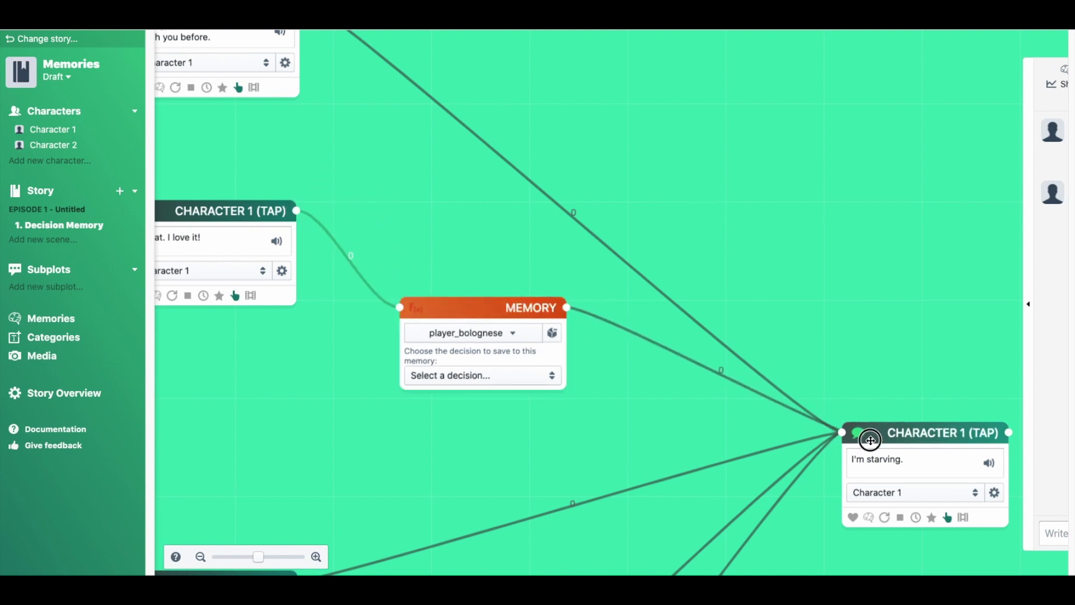
{"action": "left_click", "coordinate": [480, 384]}
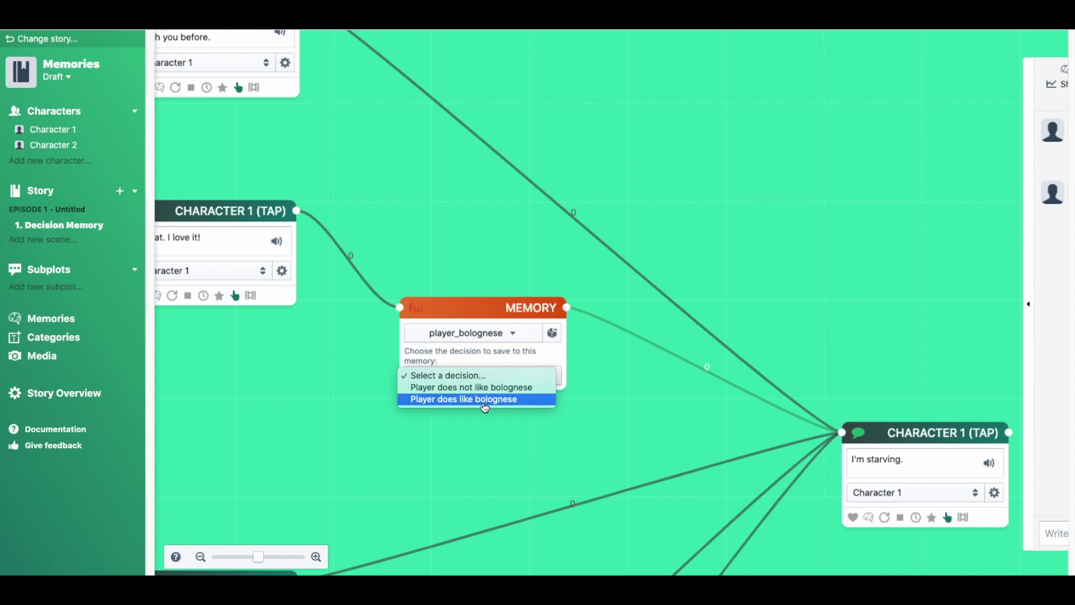
{"action": "left_click", "coordinate": [485, 407]}
Step: Add a second Memory node beside the "Oh, I'll see what else we have in the fridge." reply
{"action": "left_click_drag", "start_coordinate": [284, 353], "coordinate": [696, 379]}
{"action": "scroll", "coordinate": [696, 380], "scroll_direction": "down", "scroll_amount": 4}
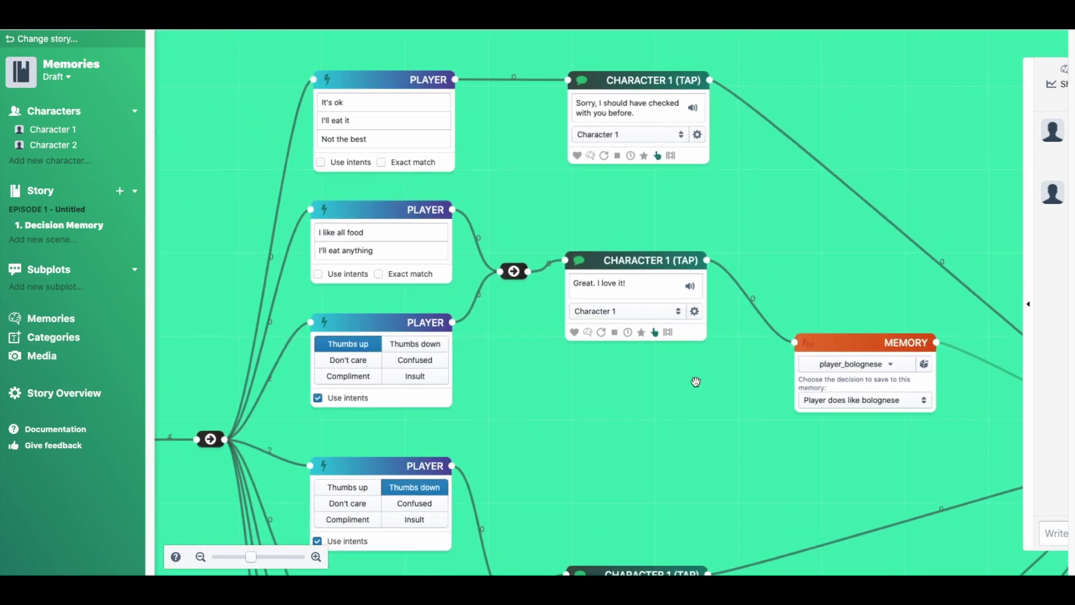
{"action": "left_click_drag", "start_coordinate": [592, 431], "coordinate": [639, 391]}
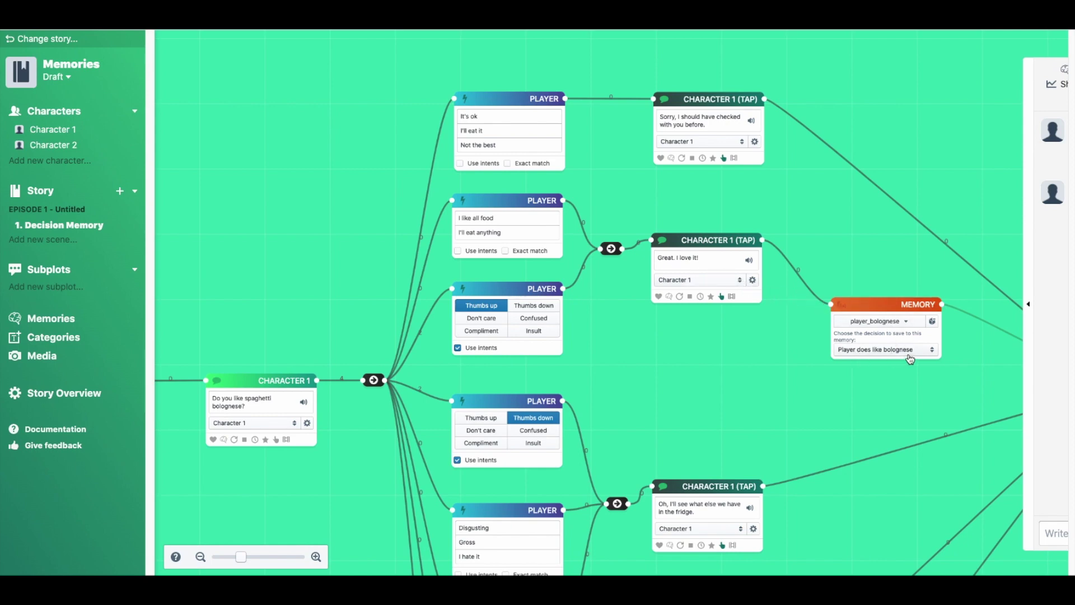
{"action": "left_click_drag", "start_coordinate": [718, 429], "coordinate": [684, 284]}
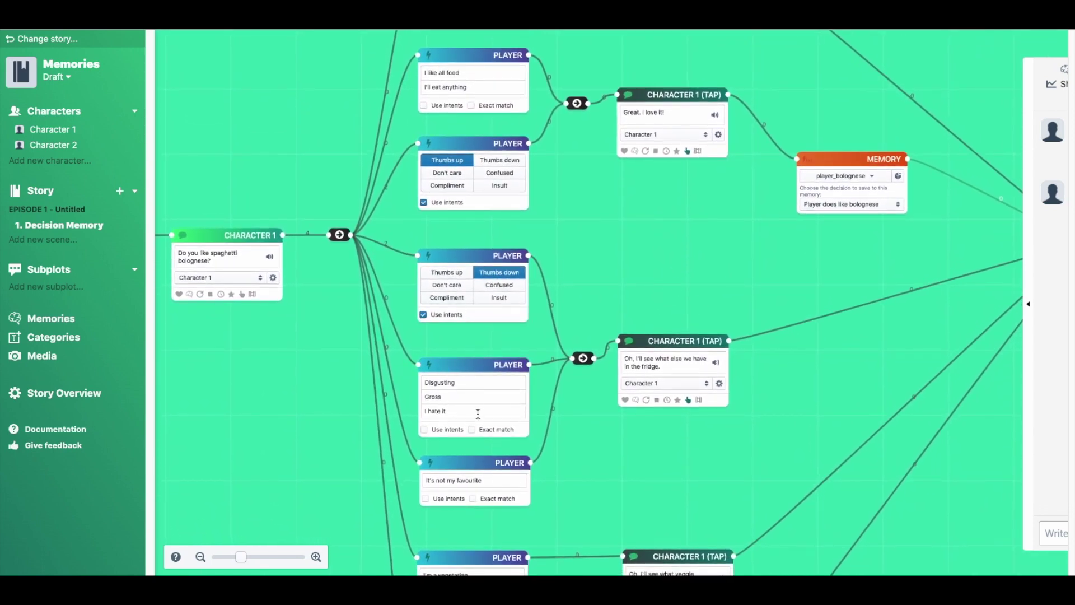
{"action": "double_click", "coordinate": [807, 351]}
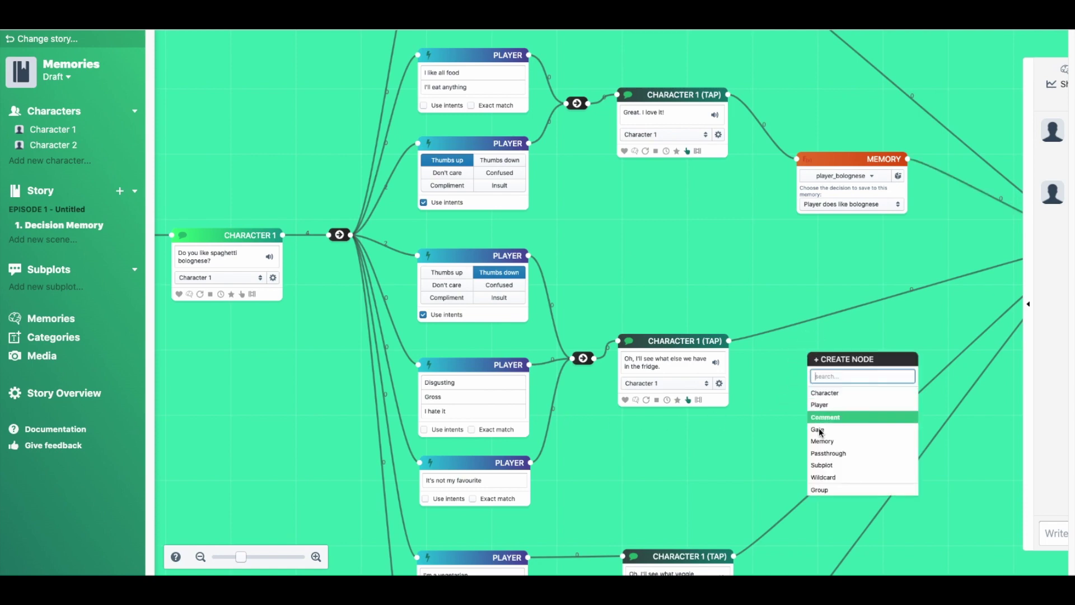
{"action": "left_click", "coordinate": [822, 441]}
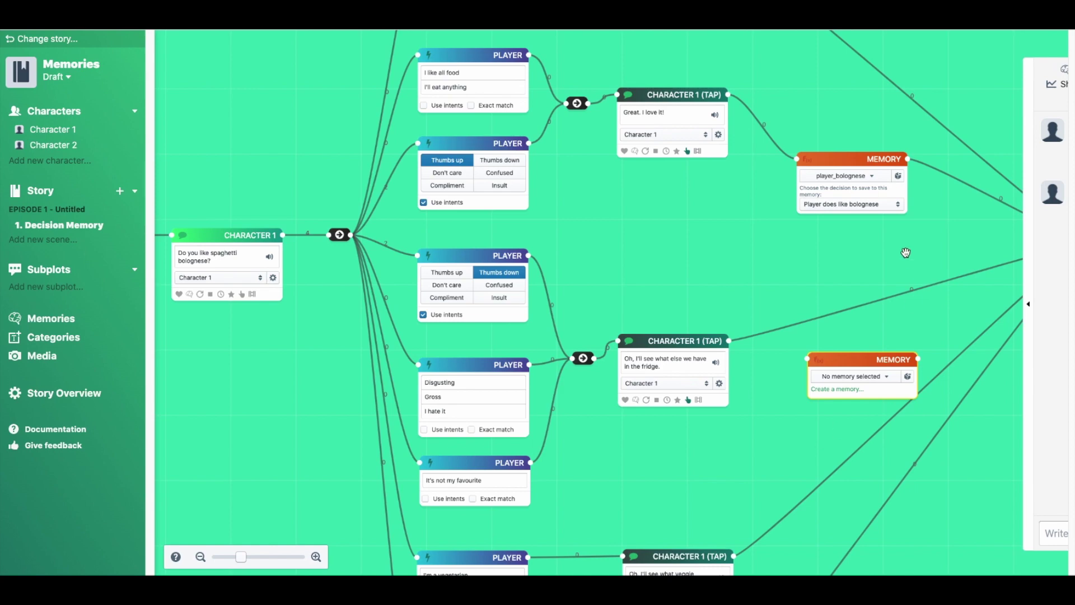
Step: Assign the player_bolognese memory to the second Memory node and set its saved decision to "Player does not like bolognese"
{"action": "left_click", "coordinate": [867, 379]}
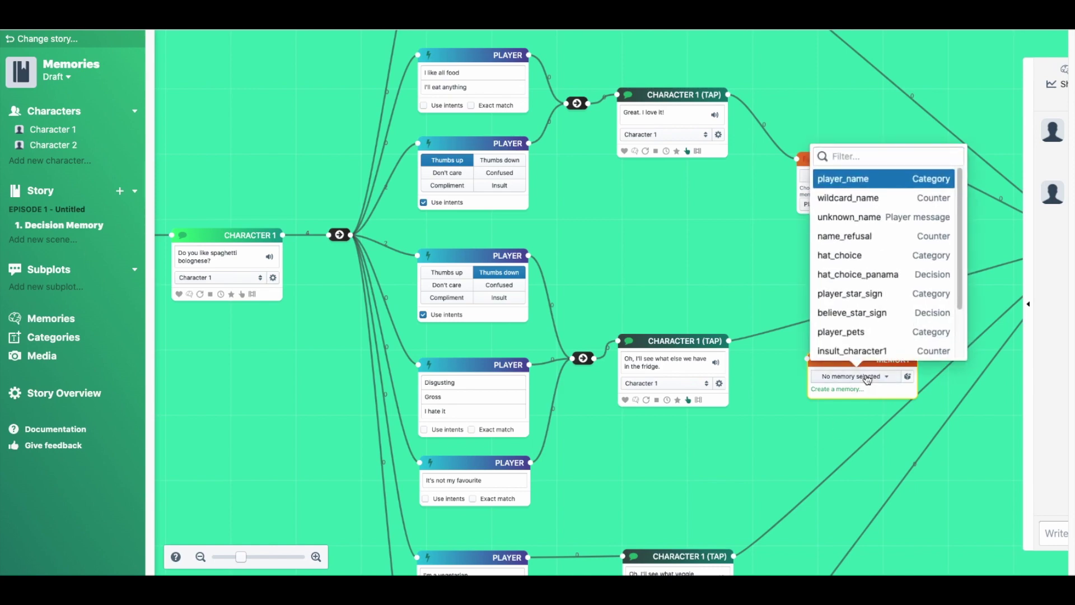
{"action": "scroll", "coordinate": [866, 332], "scroll_direction": "down", "scroll_amount": 2}
{"action": "scroll", "coordinate": [866, 332], "scroll_direction": "down", "scroll_amount": 1}
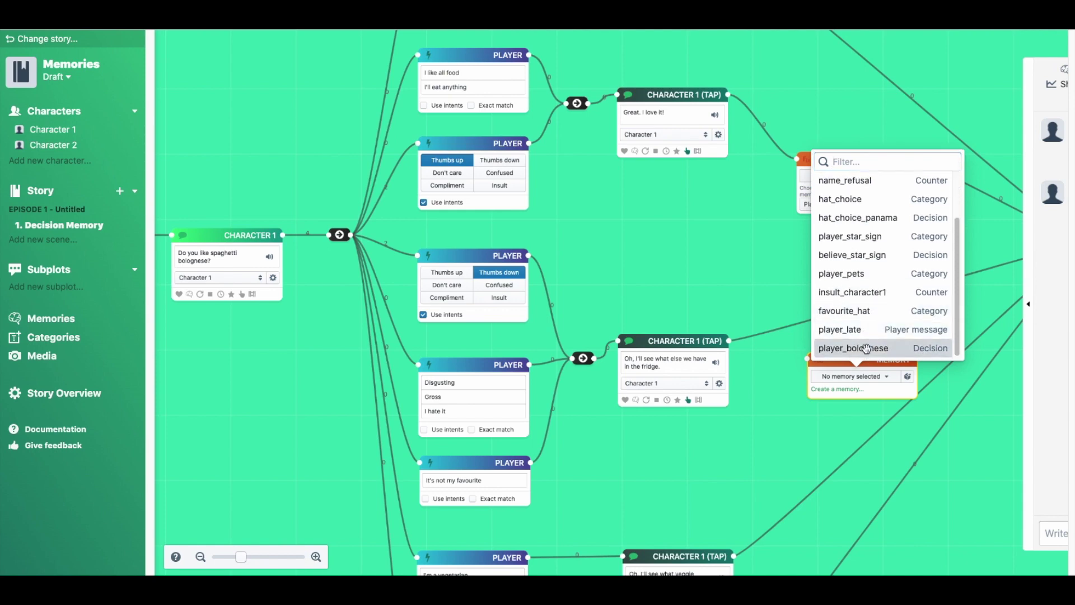
{"action": "left_click", "coordinate": [867, 348]}
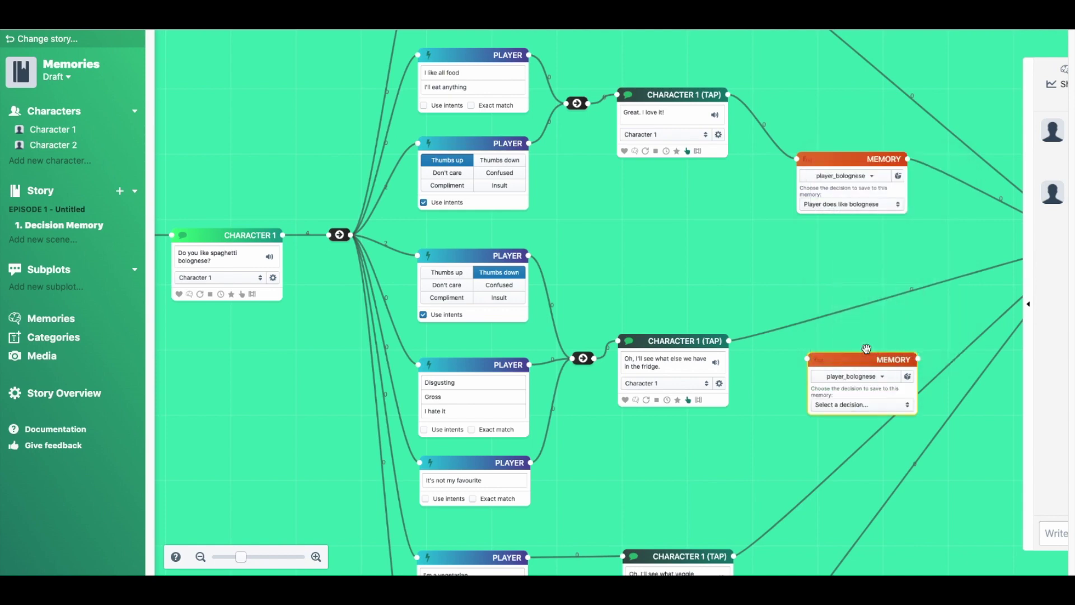
{"action": "left_click", "coordinate": [837, 410]}
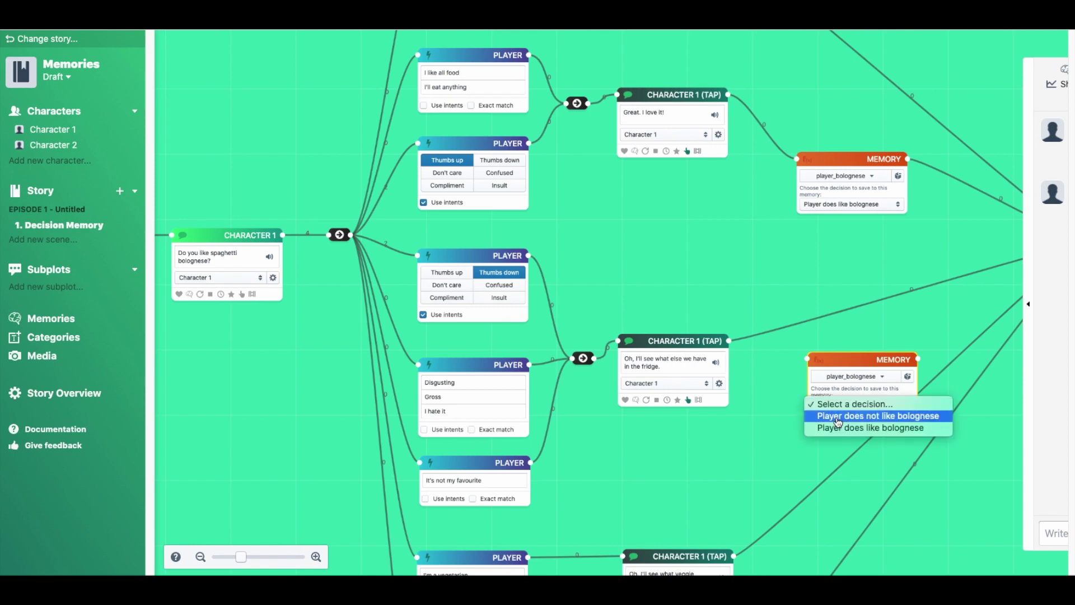
{"action": "left_click", "coordinate": [837, 420]}
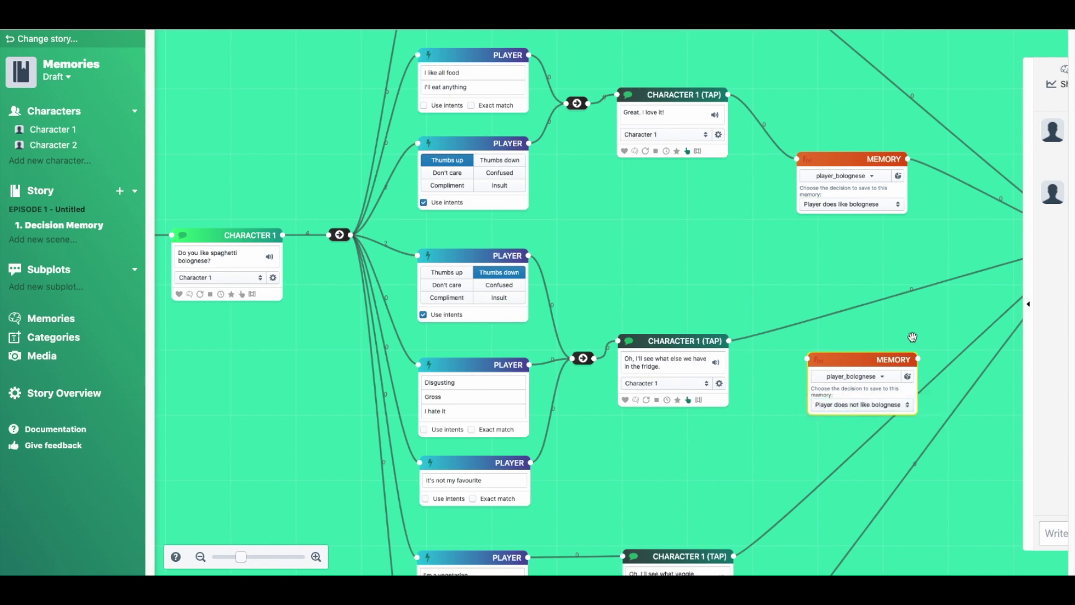
{"action": "left_click_drag", "start_coordinate": [821, 362], "coordinate": [643, 403]}
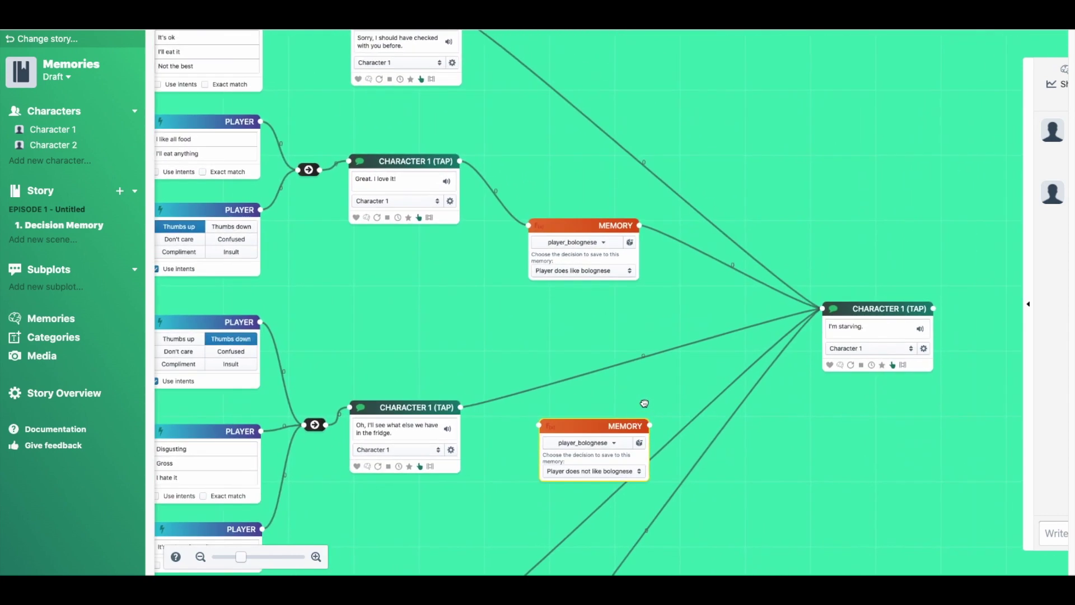
Step: Reroute the "Oh, I'll see what else we have in the fridge." reply through the second Memory node to "I'm starving.", aligning the node beside the reply
{"action": "left_click", "coordinate": [572, 382]}
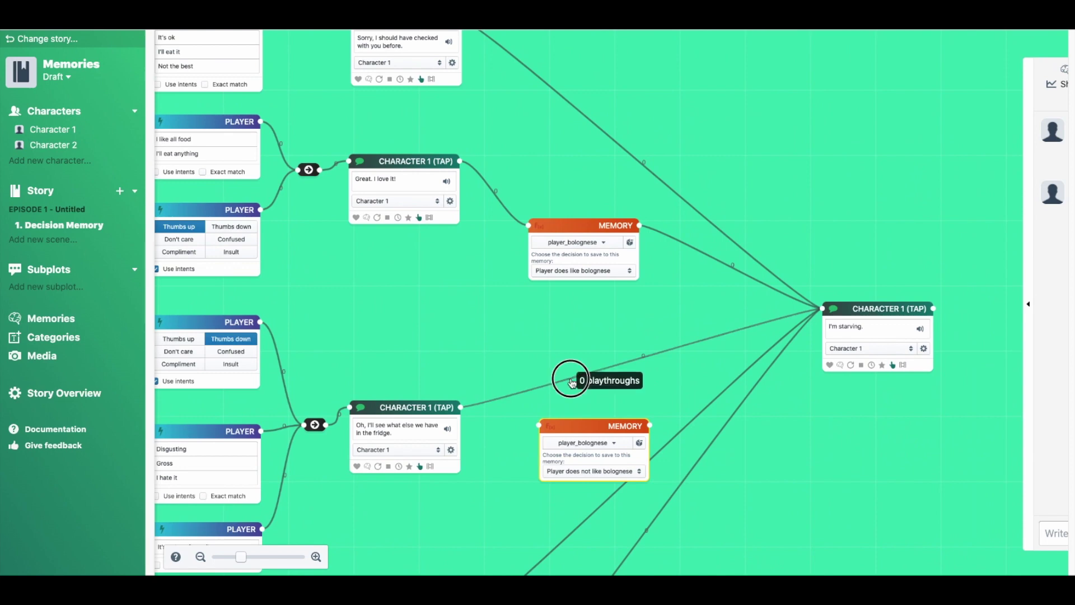
{"action": "key", "text": "Delete"}
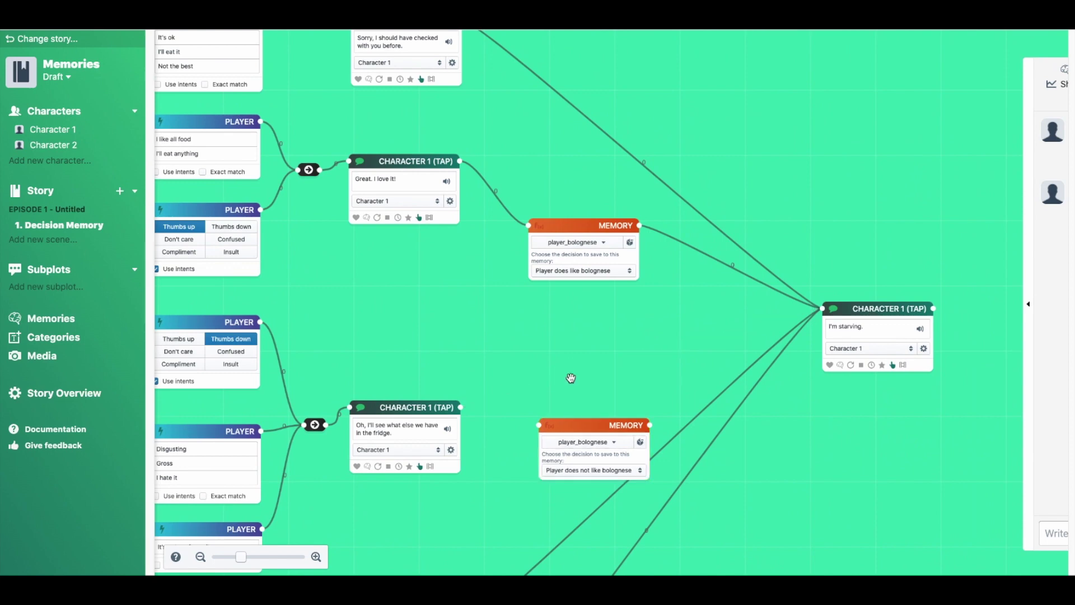
{"action": "left_click_drag", "start_coordinate": [463, 407], "coordinate": [559, 430]}
{"action": "left_click_drag", "start_coordinate": [650, 425], "coordinate": [828, 307]}
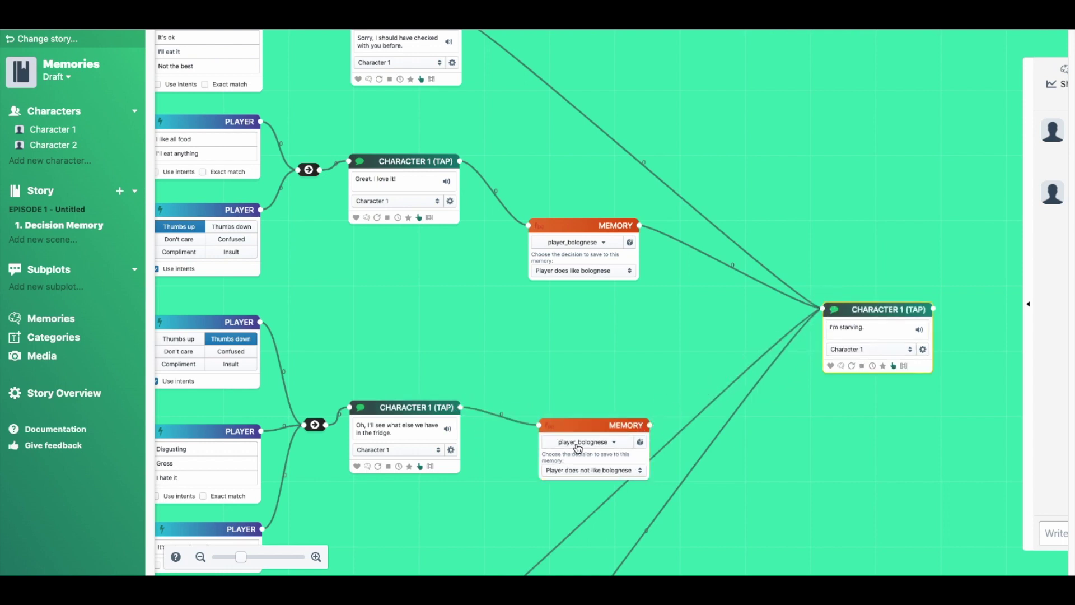
{"action": "left_click_drag", "start_coordinate": [597, 423], "coordinate": [574, 403]}
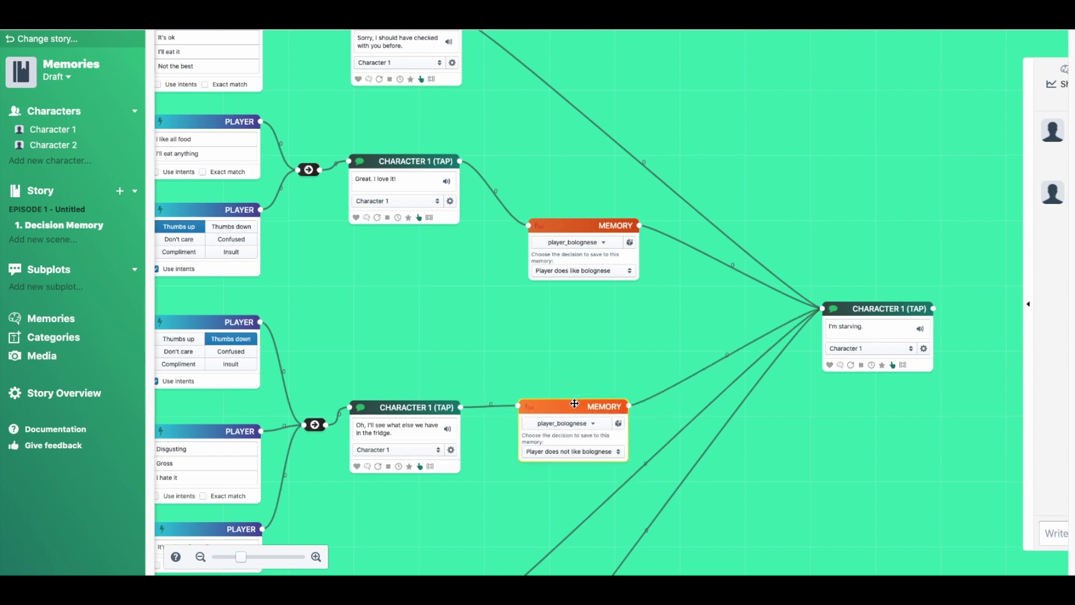
Step: Add a third Memory node beside the "Oh, I'll see what veggie options we have in the fridge." reply
{"action": "left_click_drag", "start_coordinate": [403, 343], "coordinate": [611, 314]}
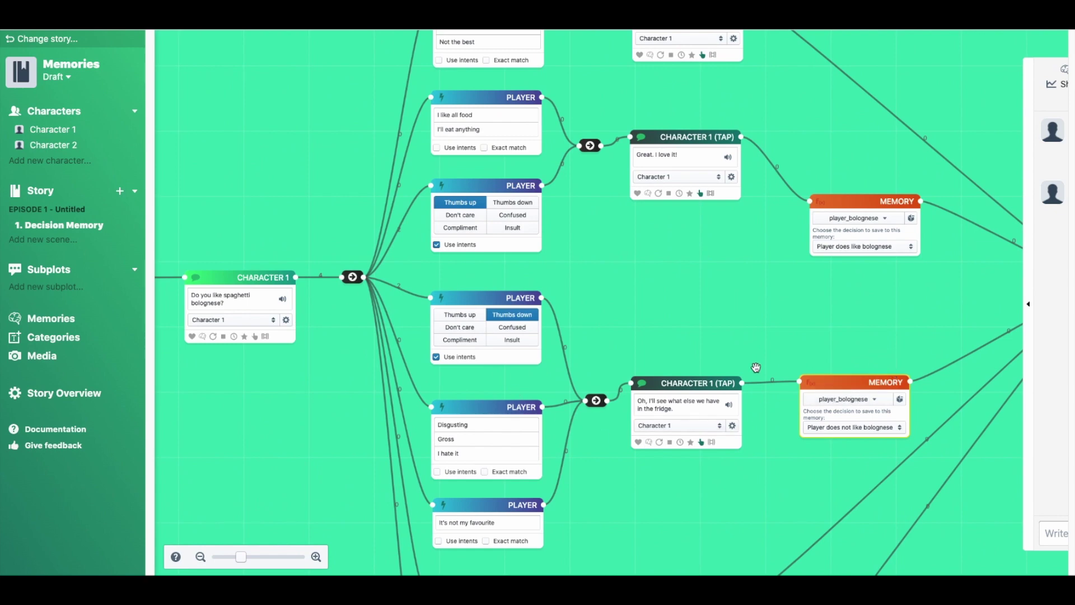
{"action": "left_click_drag", "start_coordinate": [623, 510], "coordinate": [602, 362]}
{"action": "left_click_drag", "start_coordinate": [603, 356], "coordinate": [603, 355]}
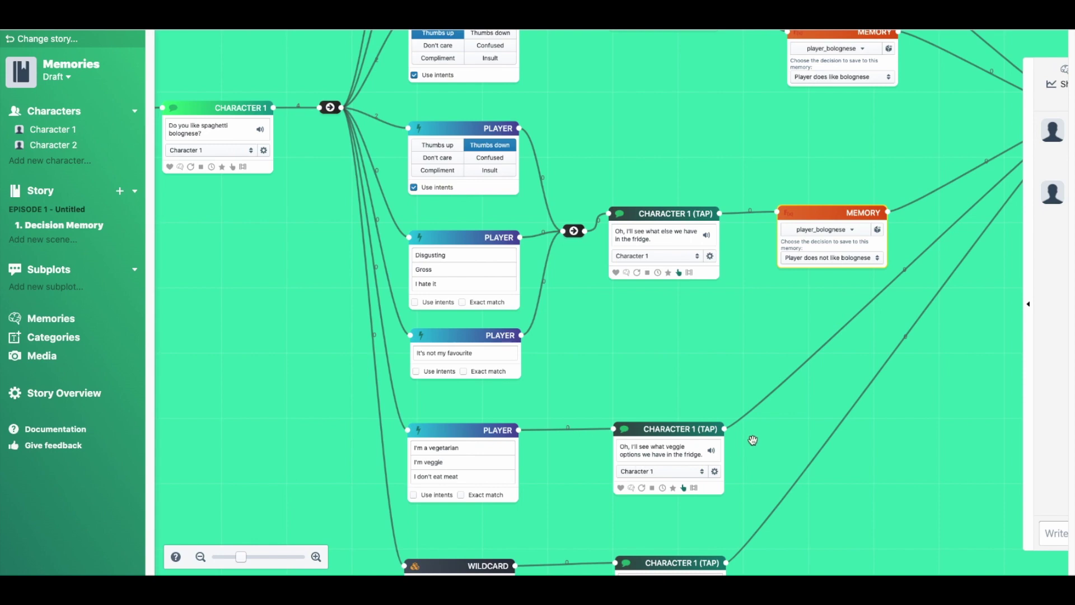
{"action": "left_click_drag", "start_coordinate": [773, 442], "coordinate": [575, 448]}
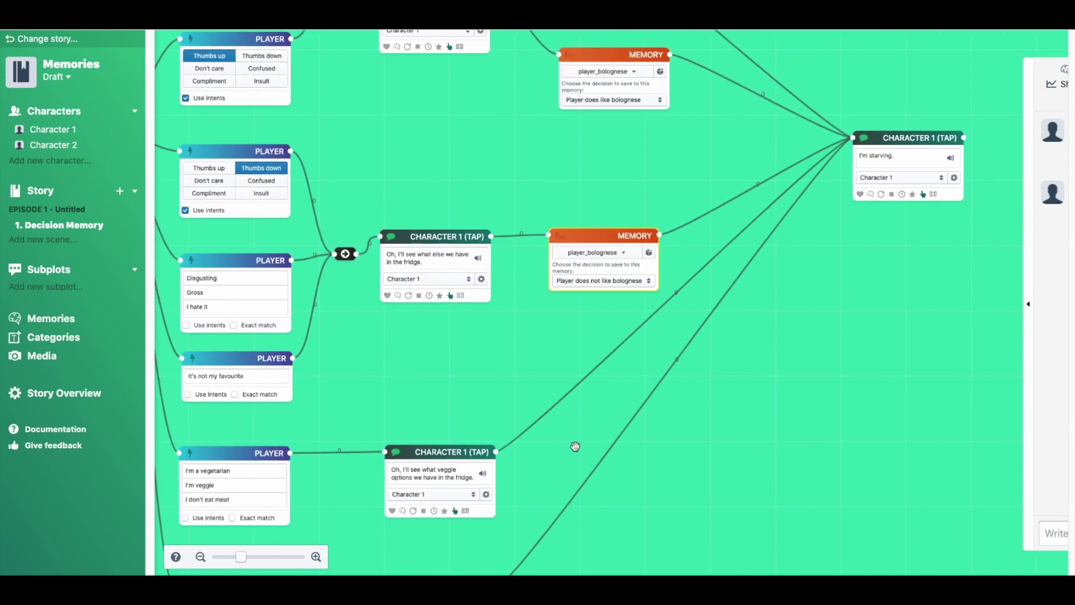
{"action": "double_click", "coordinate": [576, 448]}
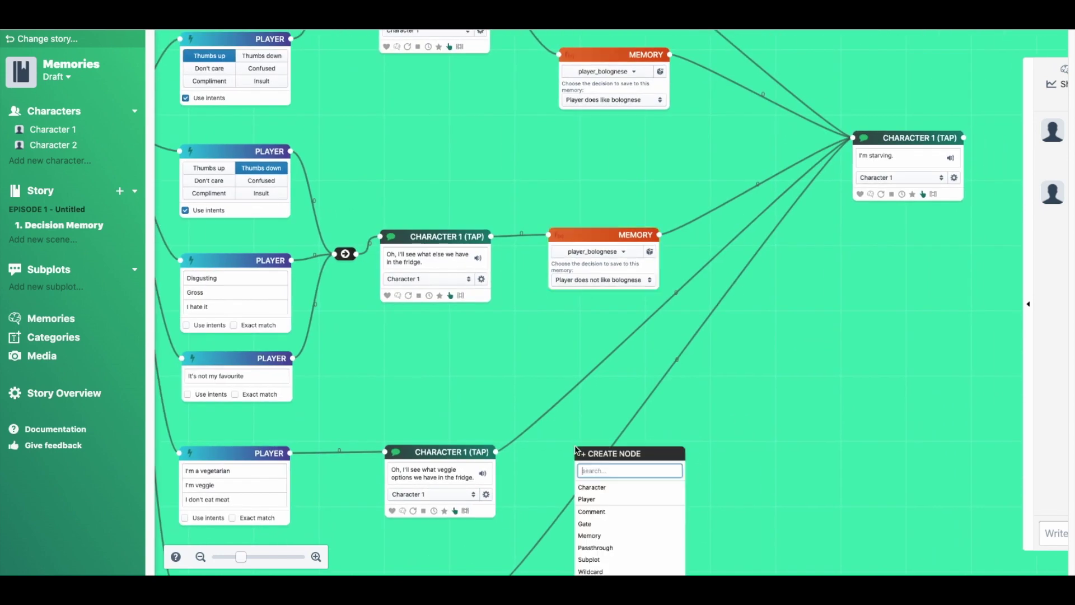
{"action": "left_click", "coordinate": [598, 535]}
{"action": "left_click_drag", "start_coordinate": [638, 451], "coordinate": [614, 435]}
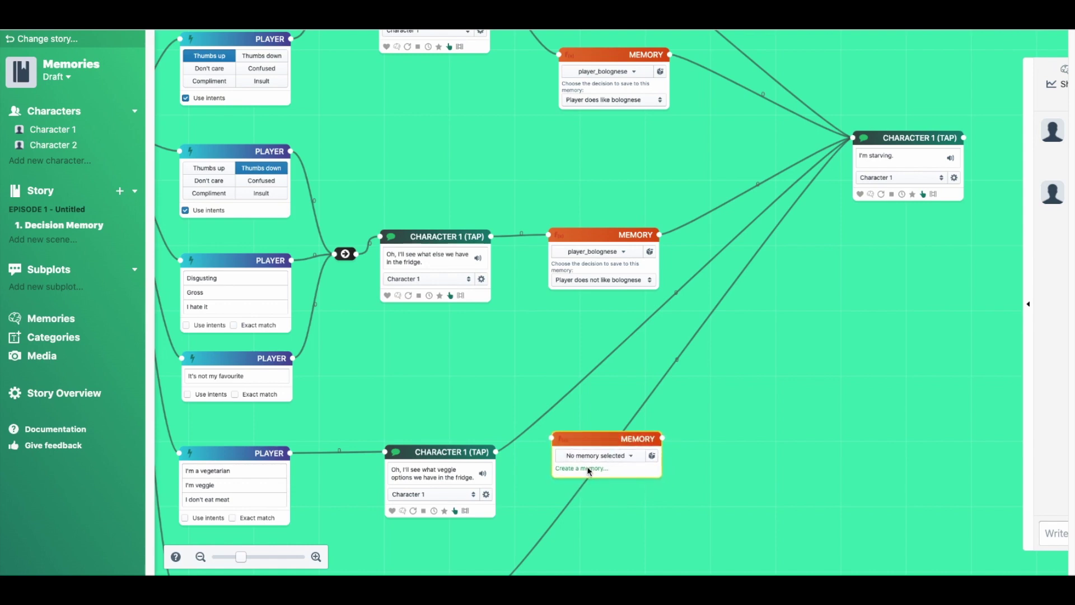
Step: Create a decision memory named player_veggie for the new Memory node, with "Player is a veggie" as its potential decision
{"action": "left_click", "coordinate": [589, 470]}
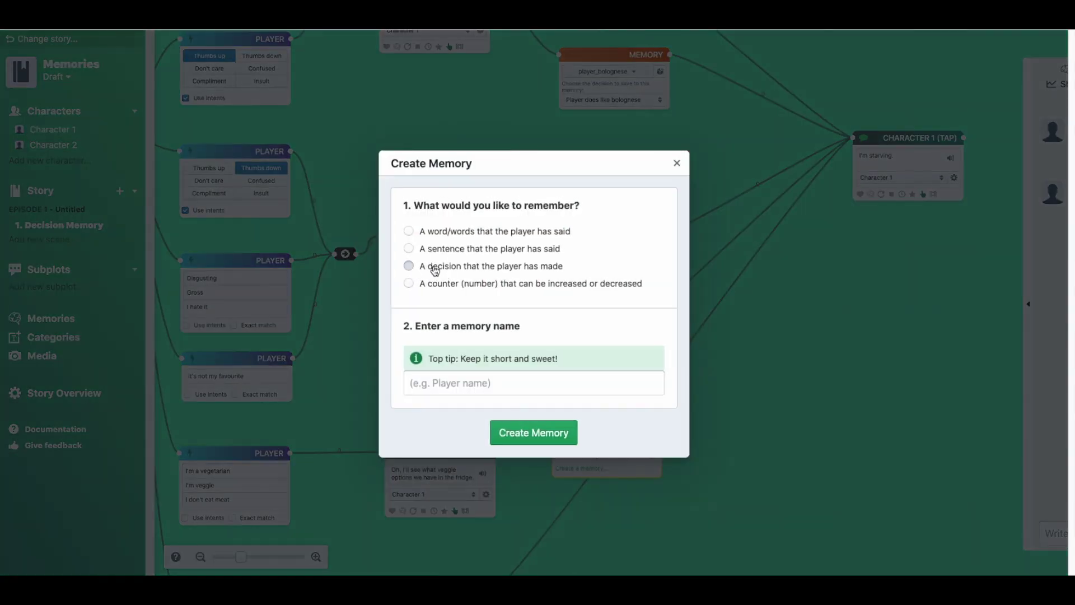
{"action": "left_click", "coordinate": [409, 266]}
{"action": "left_click", "coordinate": [441, 297]}
{"action": "type", "text": "Player is a veggie"}
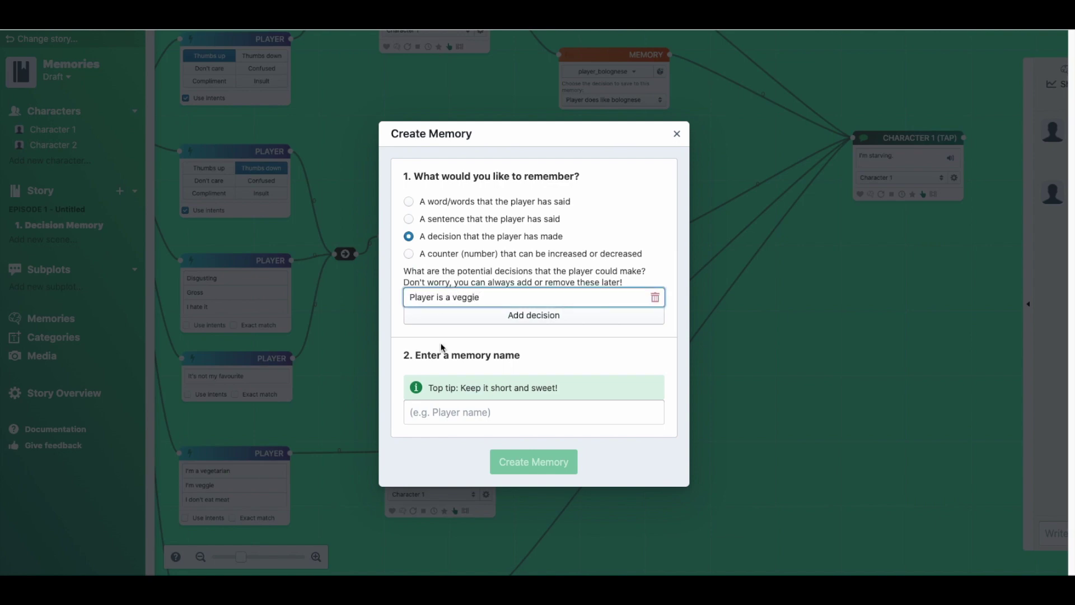
{"action": "left_click", "coordinate": [435, 417]}
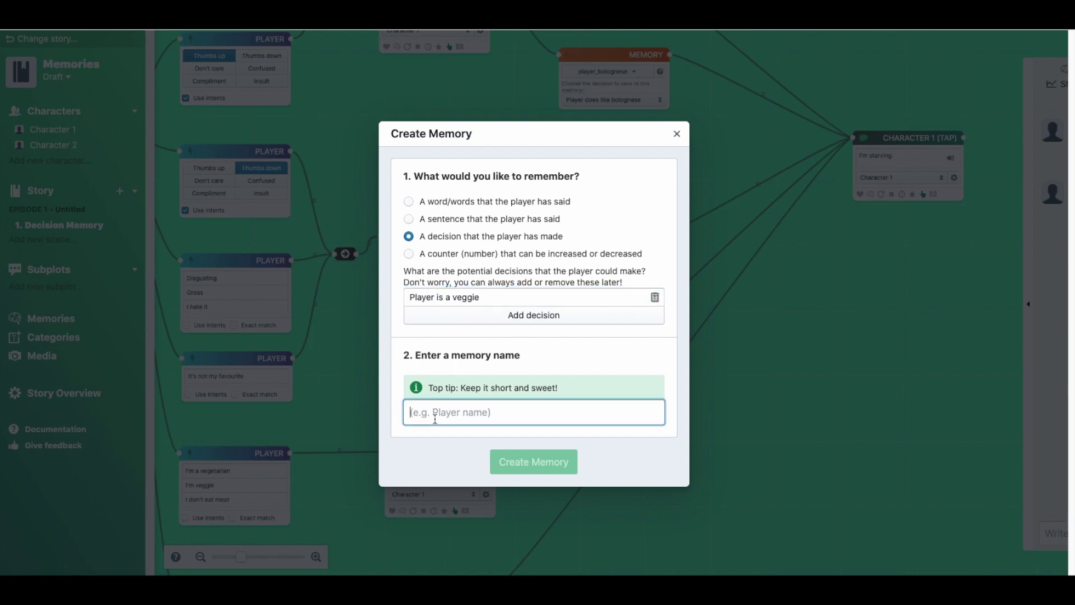
{"action": "type", "text": "player"}
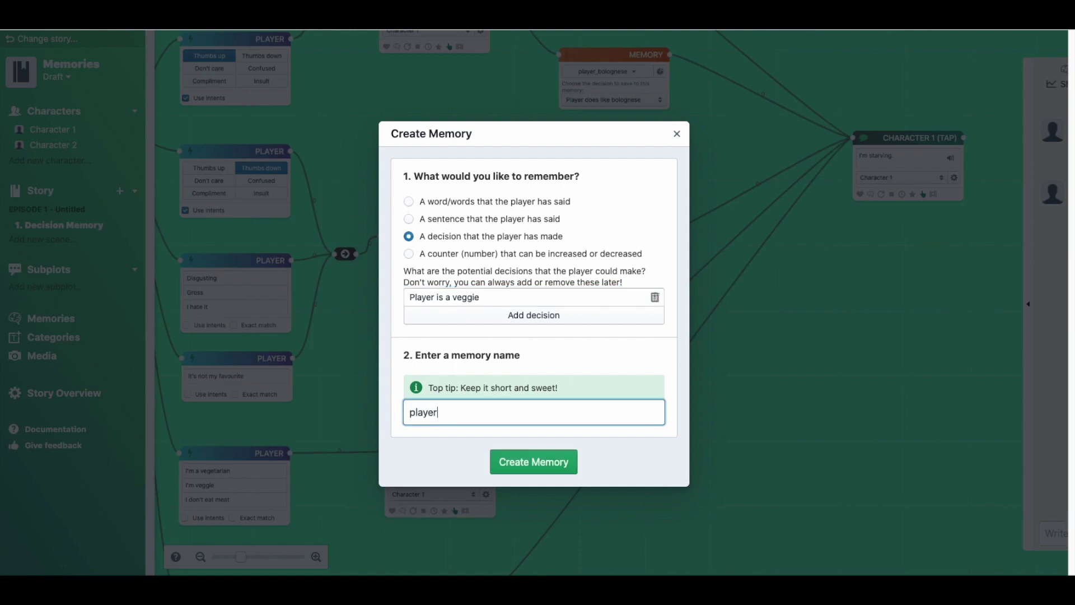
{"action": "type", "text": "_veggie"}
{"action": "left_click", "coordinate": [521, 458]}
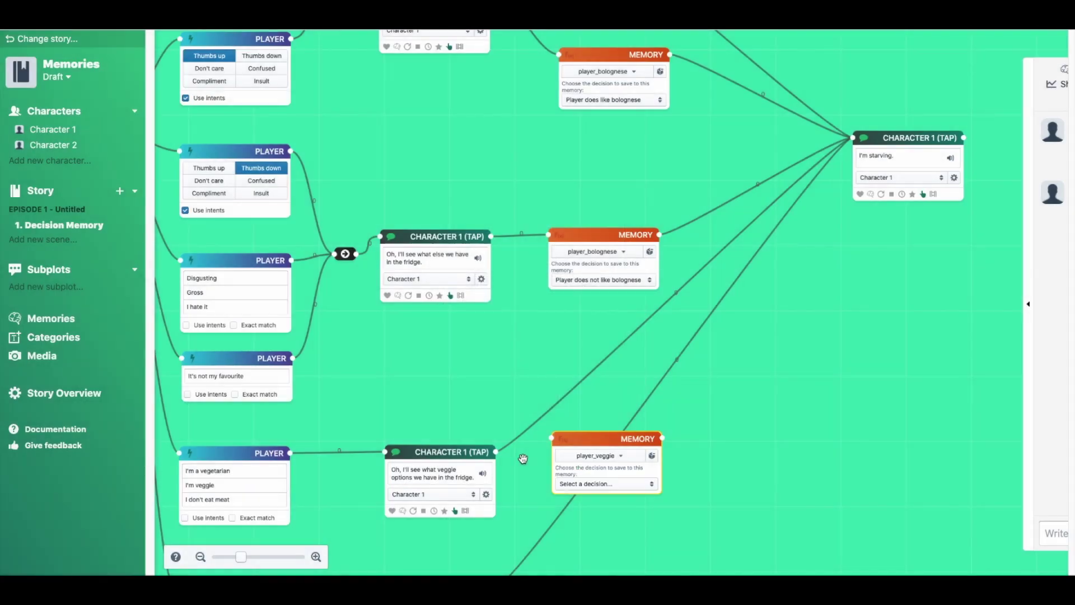
Step: Save "Player is a veggie" in the third Memory node and route the veggie options reply through it to "I'm starving." instead of directly
{"action": "left_click", "coordinate": [595, 488]}
{"action": "left_click", "coordinate": [596, 494]}
{"action": "mouse_move", "coordinate": [529, 433]}
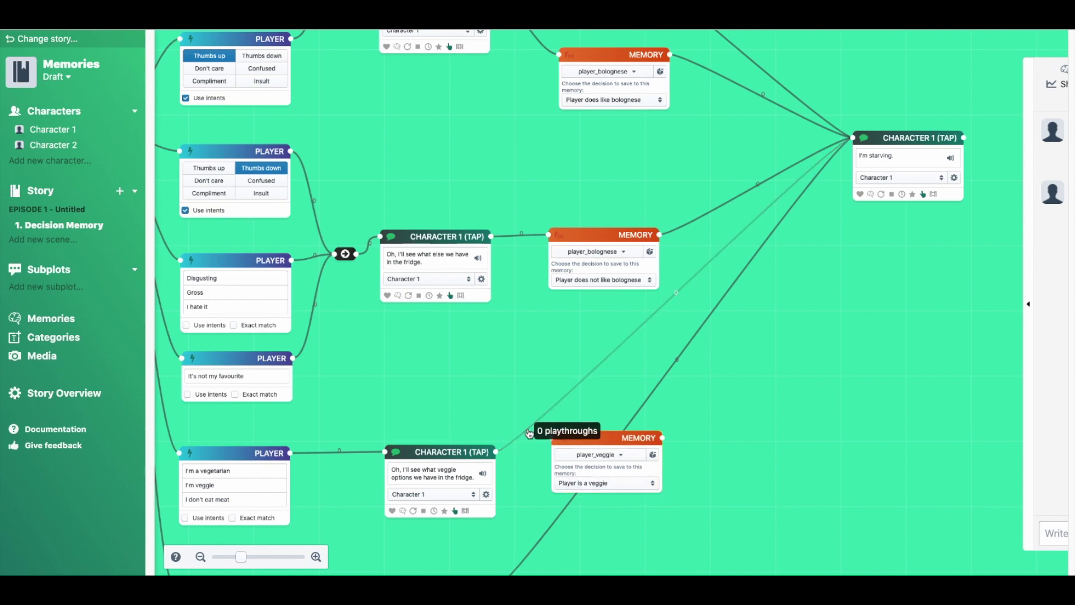
{"action": "left_click", "coordinate": [529, 433]}
{"action": "left_click_drag", "start_coordinate": [496, 451], "coordinate": [558, 438]}
{"action": "left_click_drag", "start_coordinate": [661, 437], "coordinate": [853, 139]}
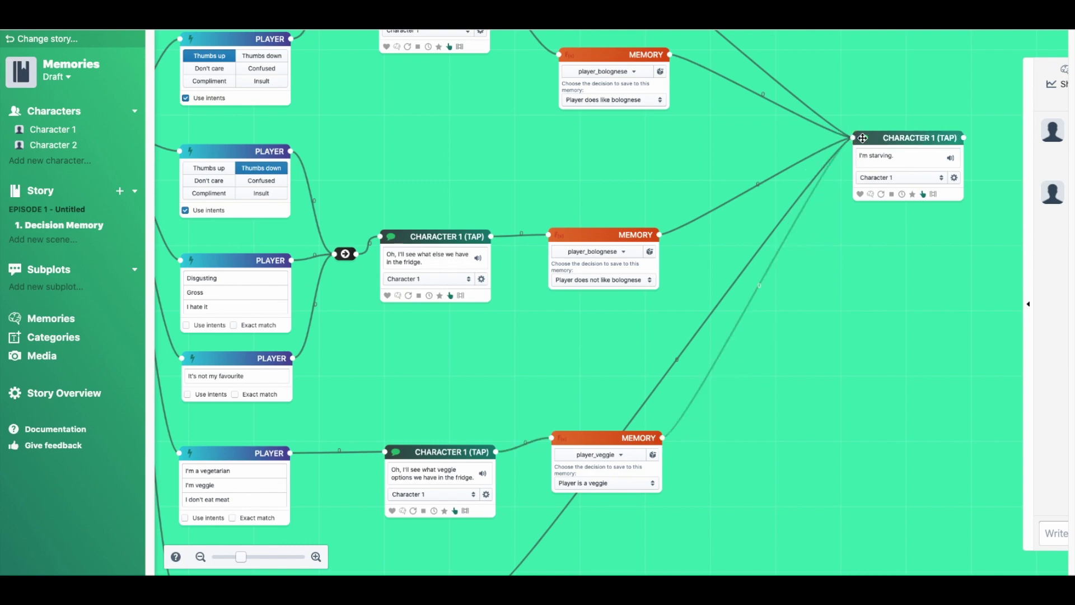
{"action": "scroll", "coordinate": [454, 186], "scroll_direction": "down", "scroll_amount": 5}
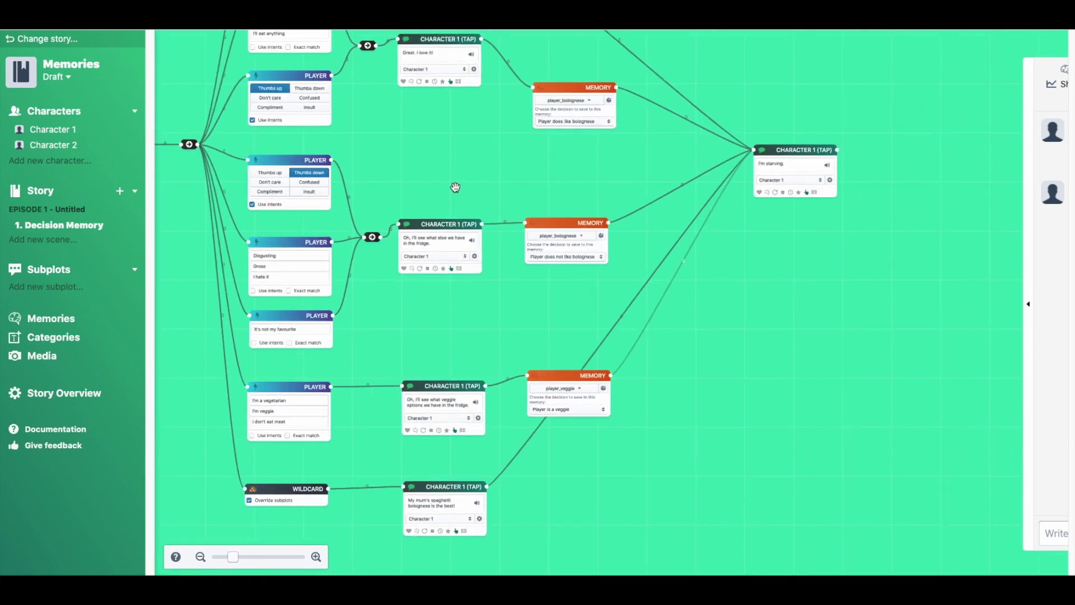
{"action": "scroll", "coordinate": [454, 186], "scroll_direction": "down", "scroll_amount": 2}
{"action": "left_click_drag", "start_coordinate": [432, 211], "coordinate": [462, 255]}
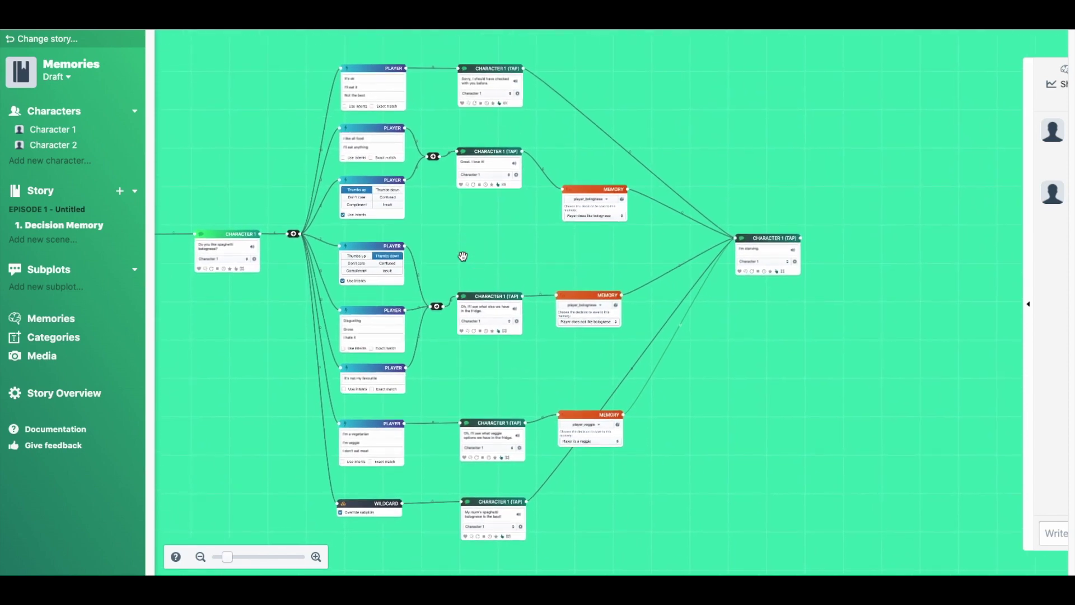